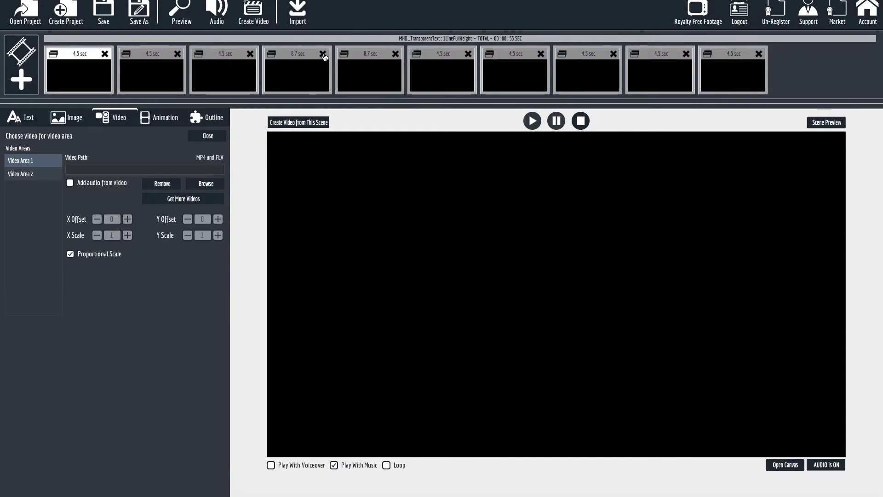
# Import the MHD_TransparentText.zip slide pack into the library and close the import dialog
pyautogui.click(299, 14)
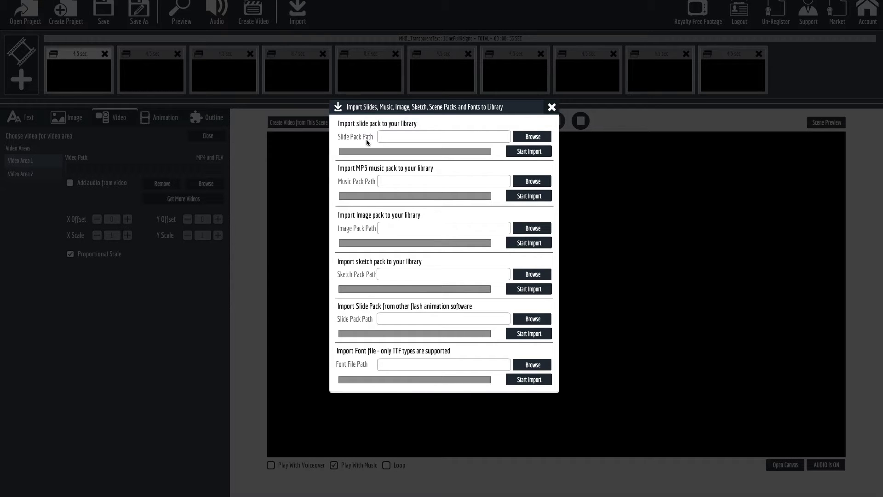
pyautogui.click(541, 140)
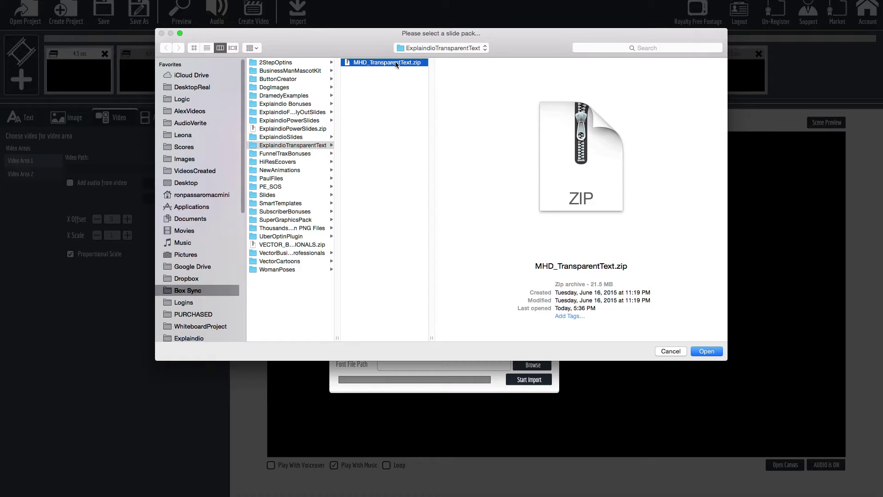
pyautogui.press('Return')
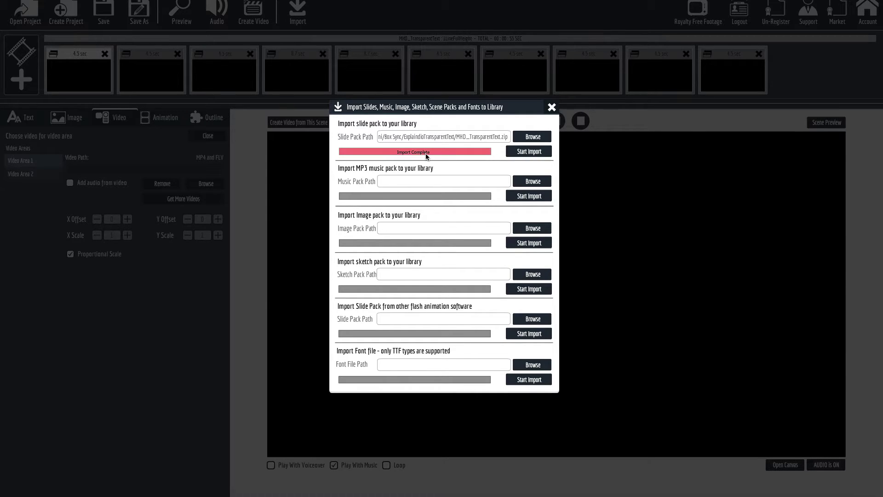
pyautogui.click(551, 108)
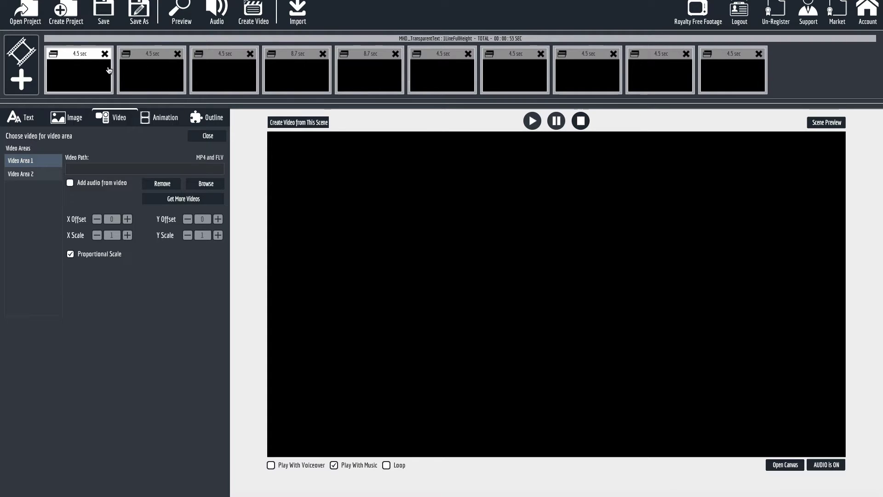
# Create a new blank scene after the tenth scene and start adding a slide to it
pyautogui.click(736, 80)
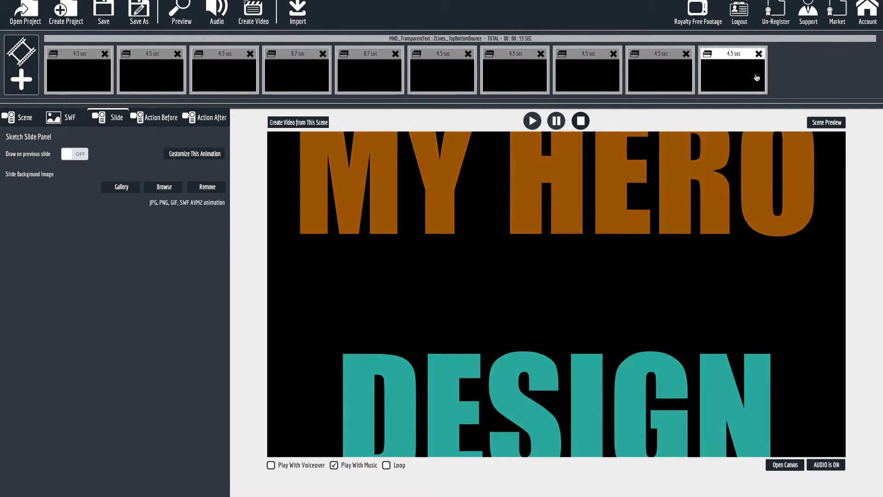
pyautogui.click(22, 81)
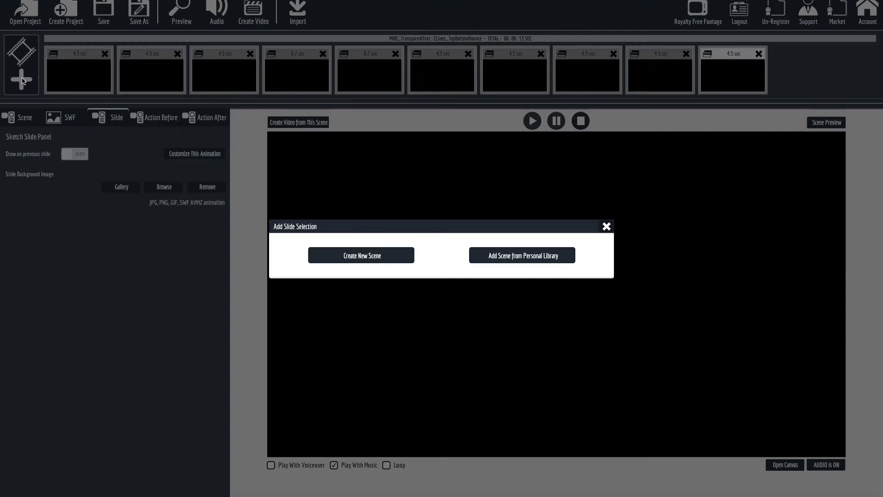
pyautogui.click(367, 261)
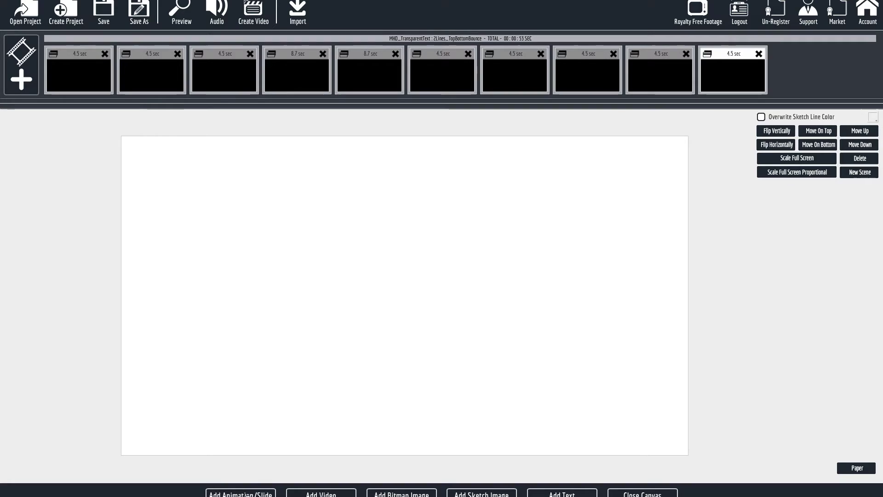
pyautogui.click(256, 495)
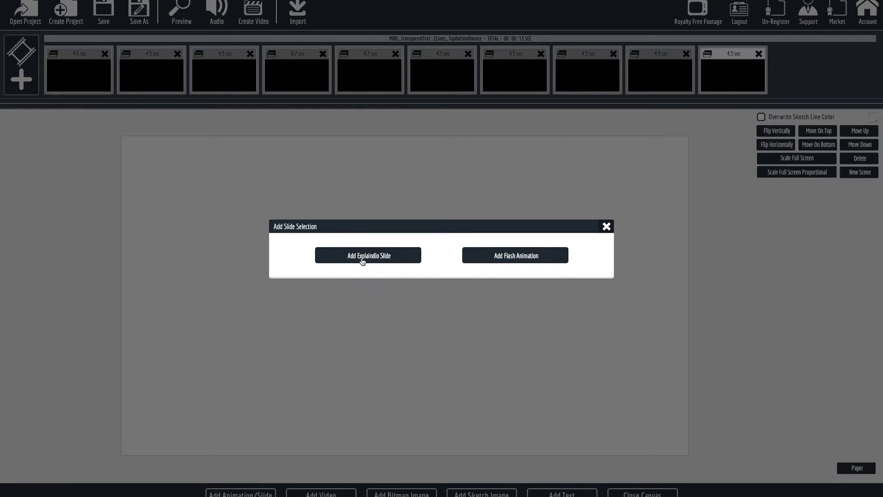
# Add the 3Lines.vfs slide from the MHD_TransparentText pack as the eleventh scene
pyautogui.click(383, 259)
pyautogui.scroll(-6, 335, 267)
pyautogui.scroll(-10, 336, 266)
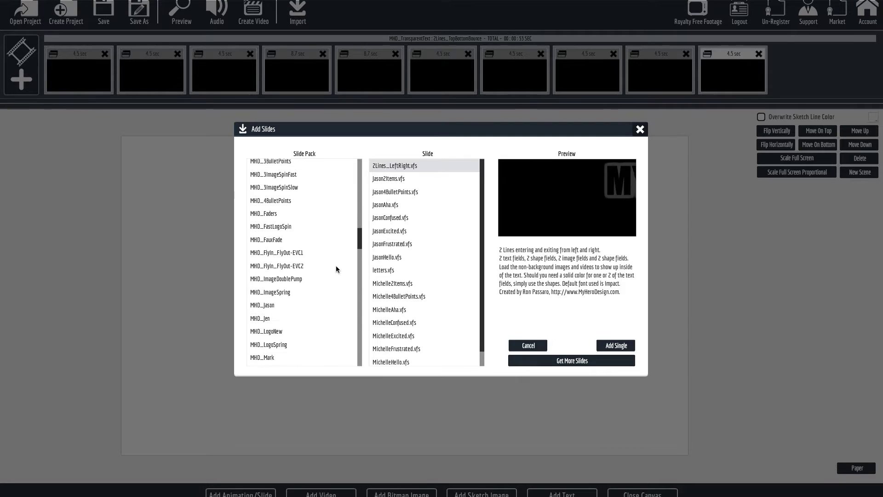
pyautogui.scroll(-4, 335, 270)
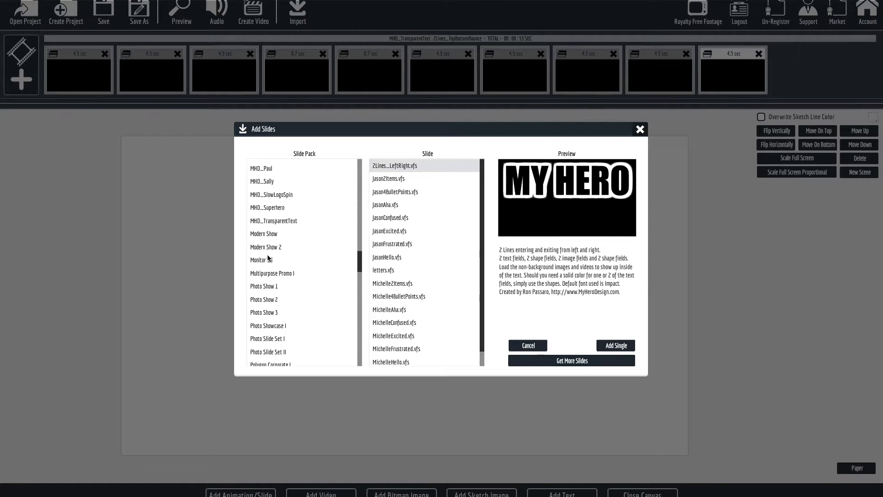
pyautogui.click(272, 221)
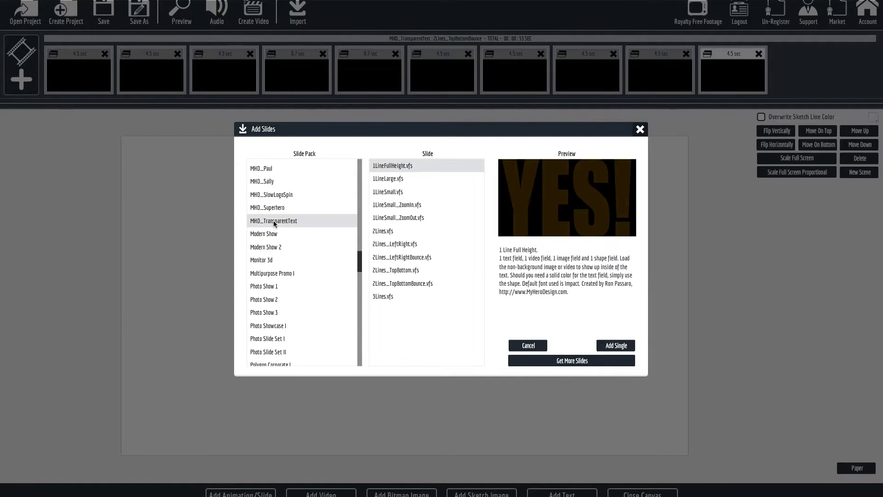
pyautogui.click(387, 295)
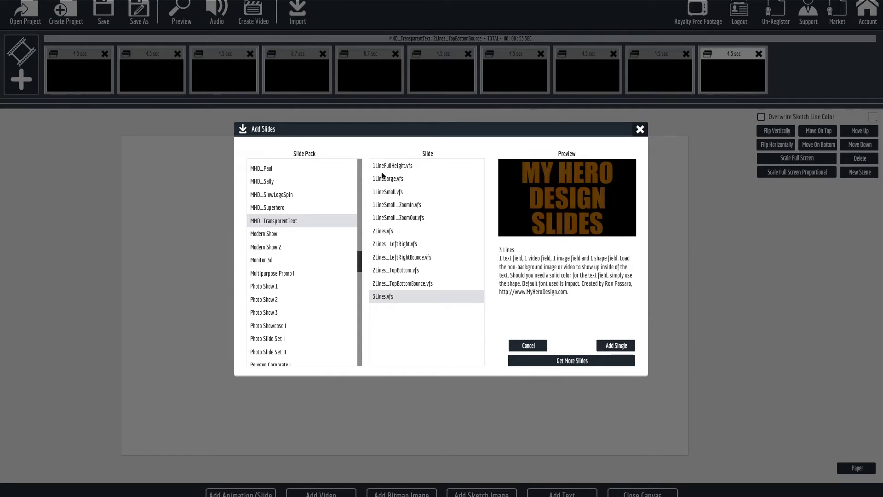
pyautogui.click(610, 346)
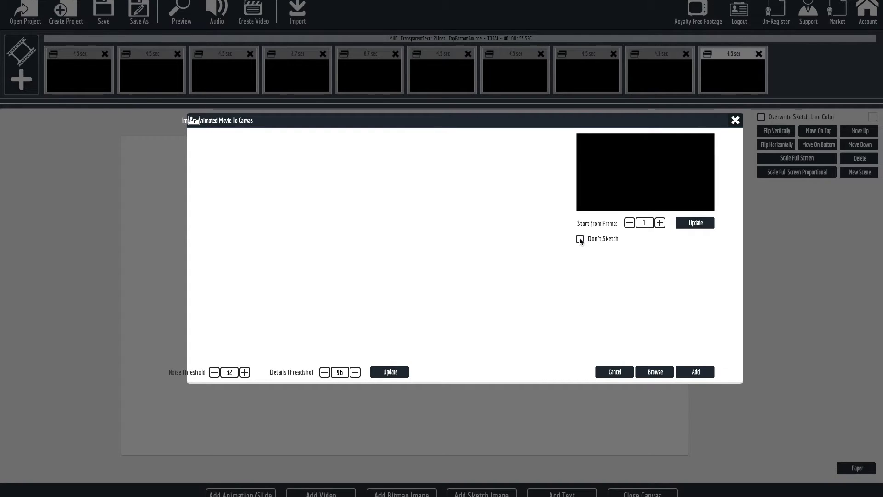
pyautogui.click(696, 372)
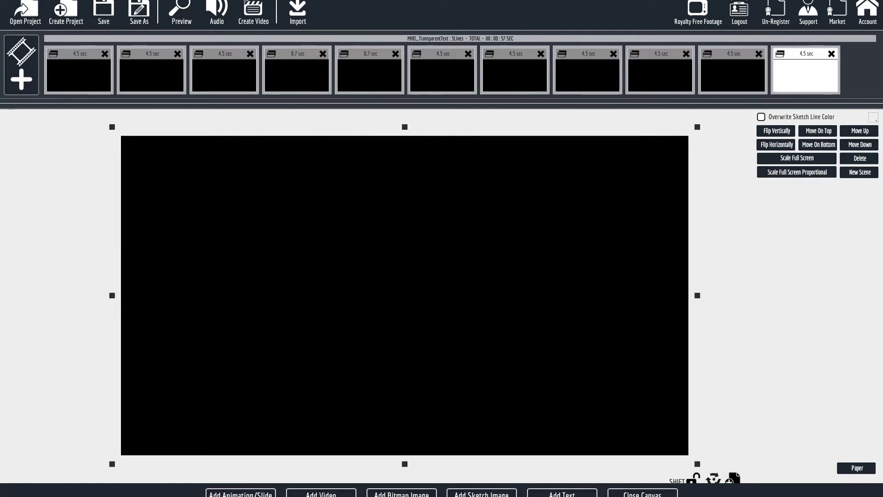
pyautogui.click(643, 493)
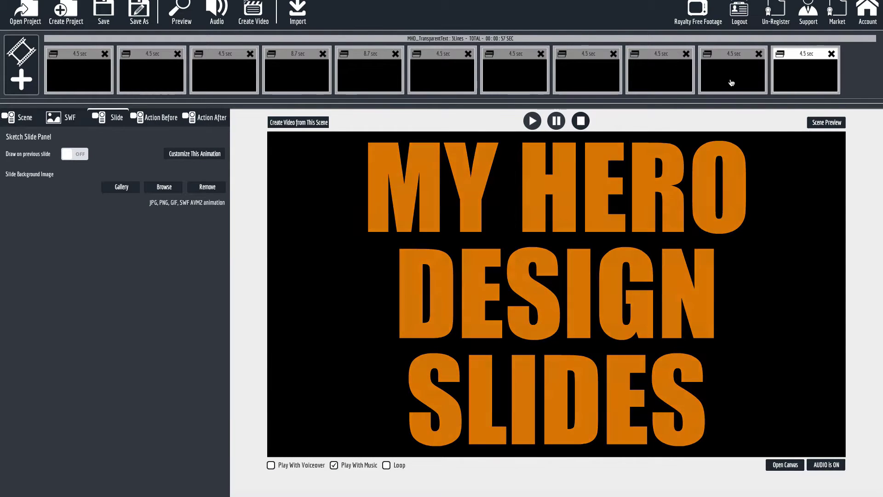
# Preview the tenth and ninth scenes, toggling loop playback on and off
pyautogui.click(731, 82)
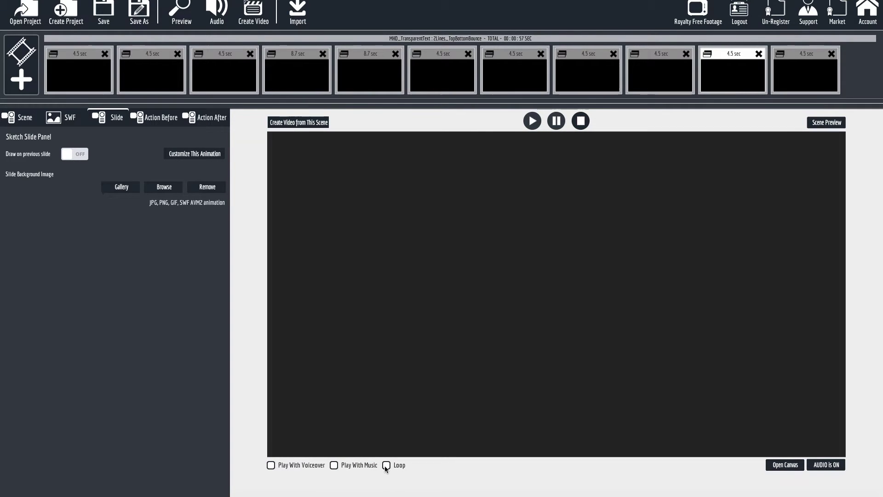
pyautogui.click(387, 465)
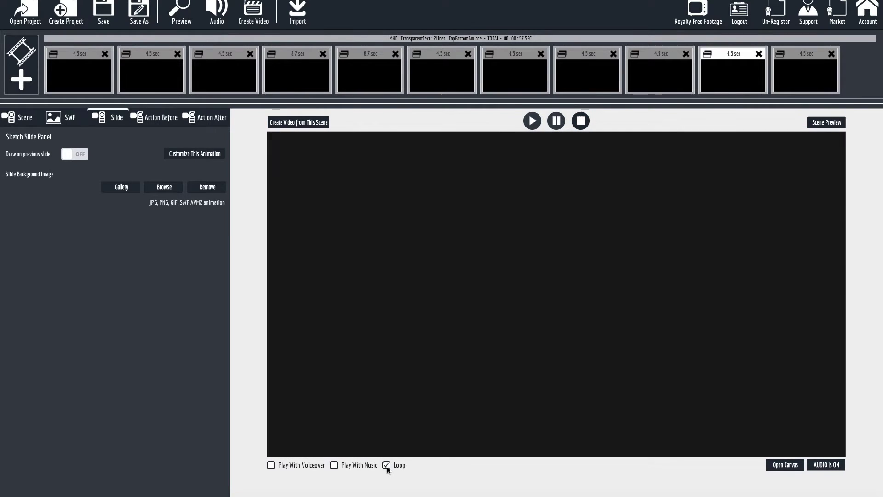
pyautogui.click(387, 465)
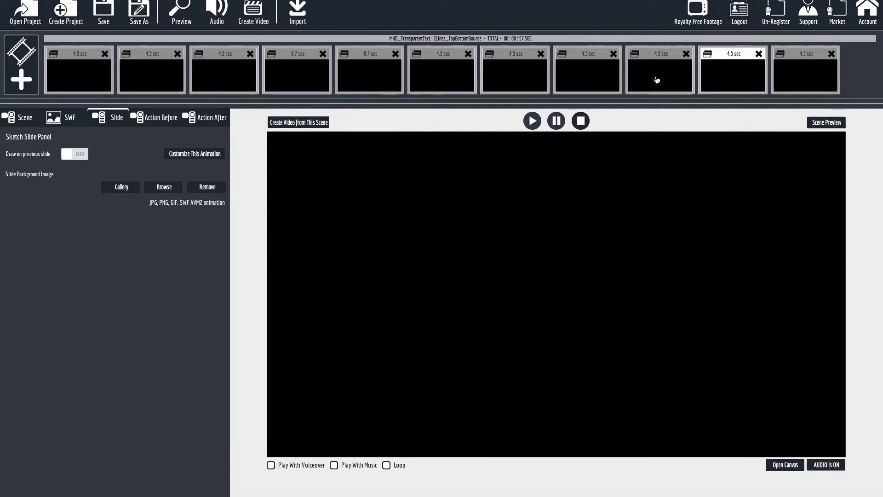
pyautogui.click(657, 80)
pyautogui.click(534, 121)
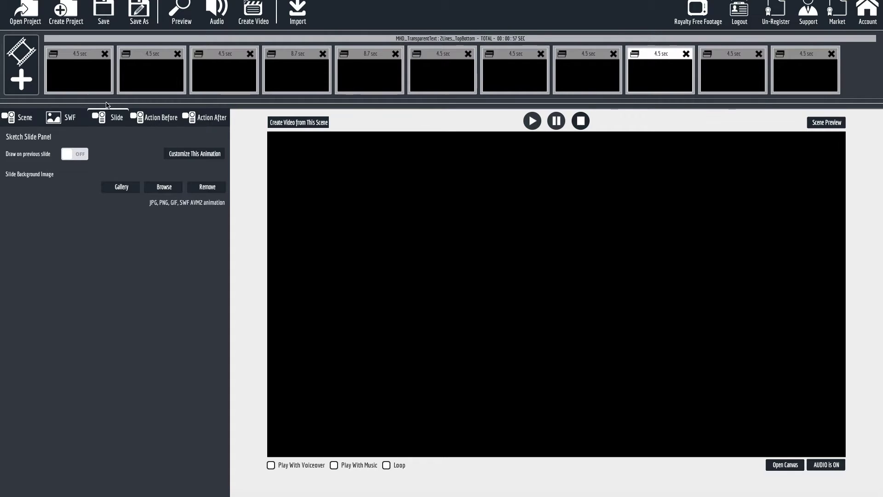
# Select the first YES! scene and open its slide customization settings
pyautogui.click(92, 83)
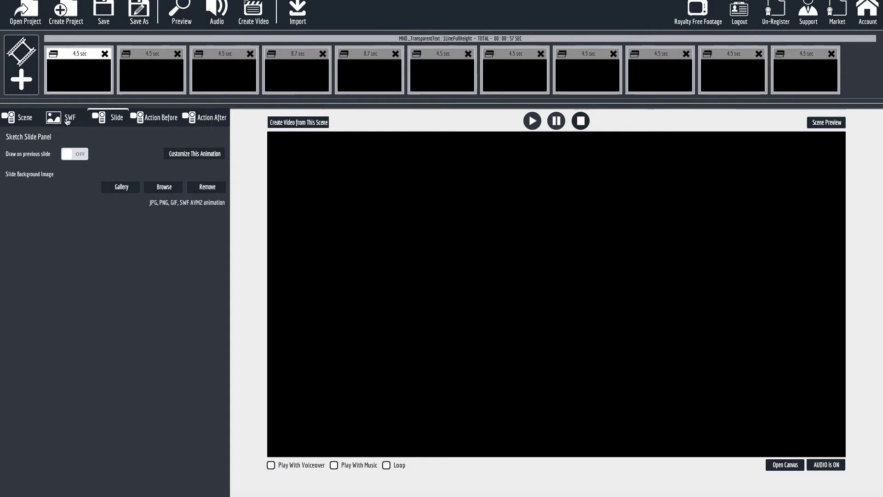
pyautogui.click(153, 122)
pyautogui.click(110, 120)
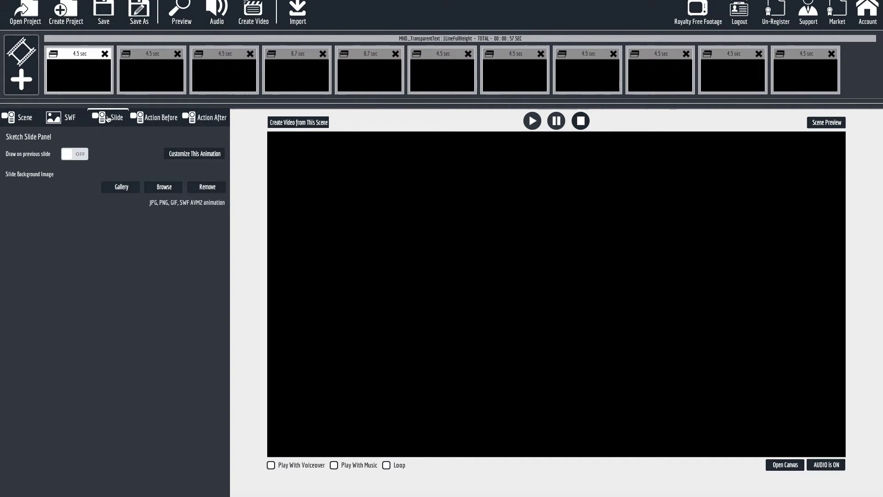
pyautogui.click(206, 154)
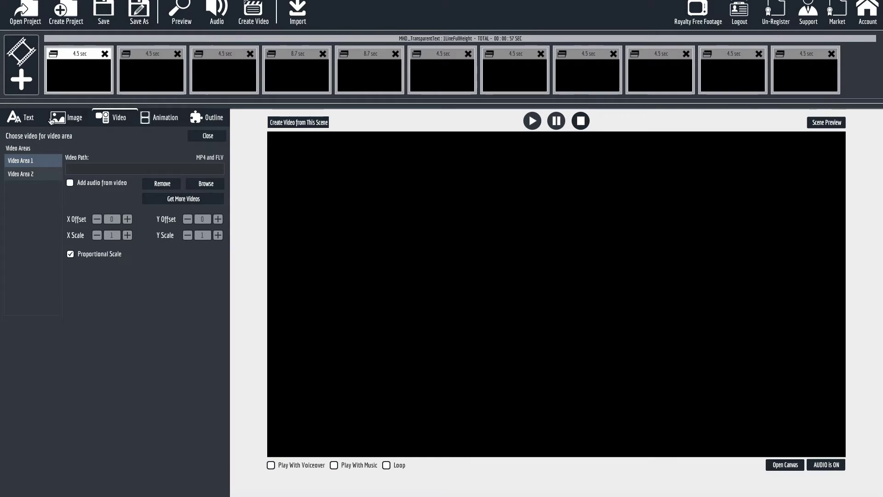
# Look through the Text, Image, Video, Animation and Outline settings, ending on Text
pyautogui.click(33, 119)
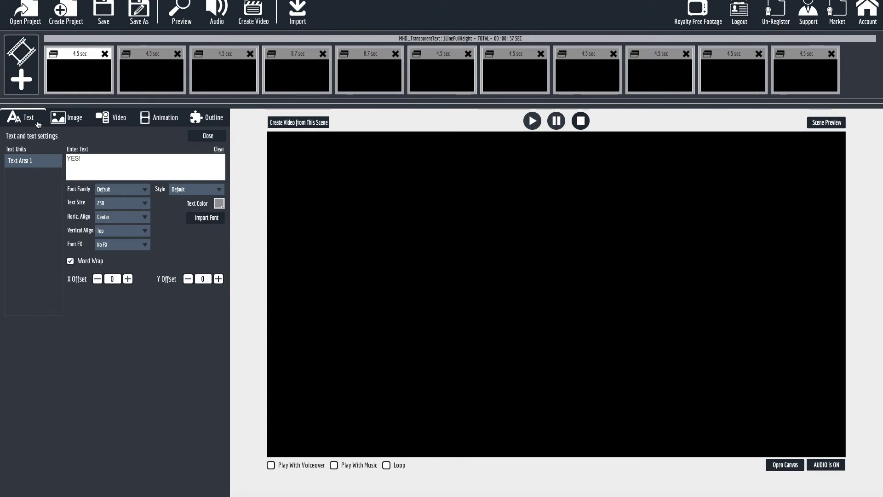
pyautogui.click(64, 120)
pyautogui.click(113, 120)
pyautogui.click(149, 122)
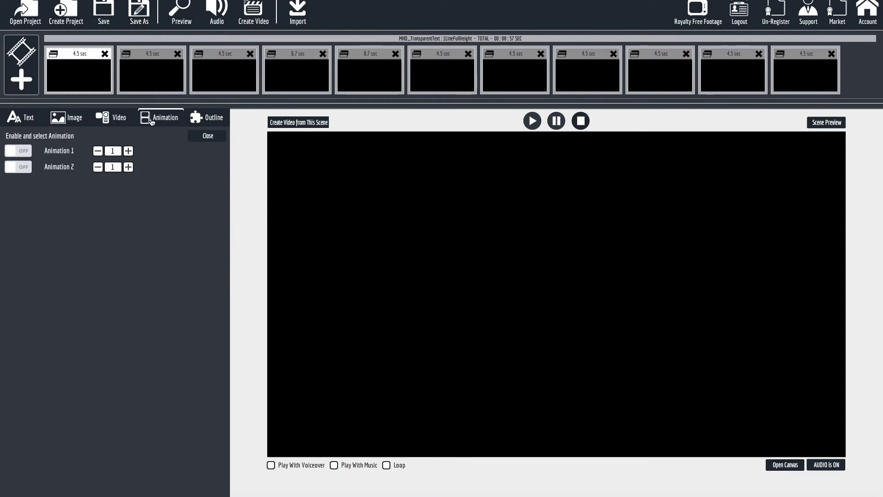
pyautogui.click(207, 120)
pyautogui.click(25, 121)
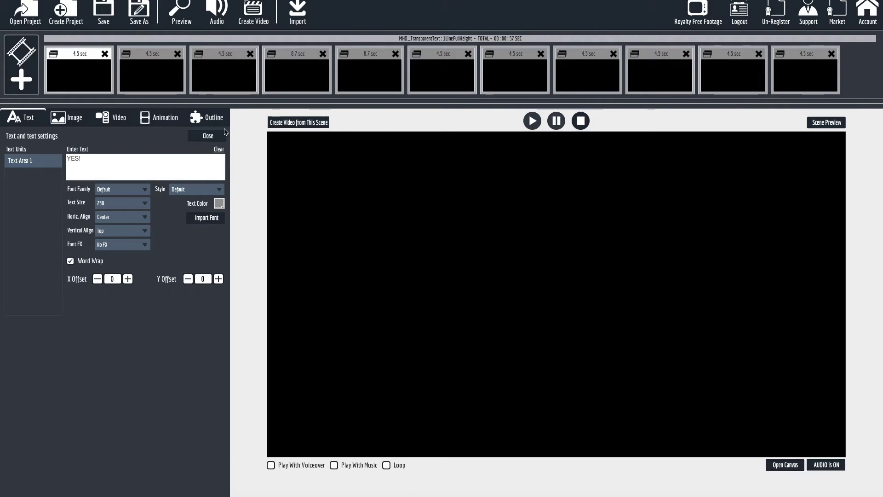
# Play the YES! scene preview several times
pyautogui.click(534, 122)
pyautogui.click(529, 123)
pyautogui.click(539, 123)
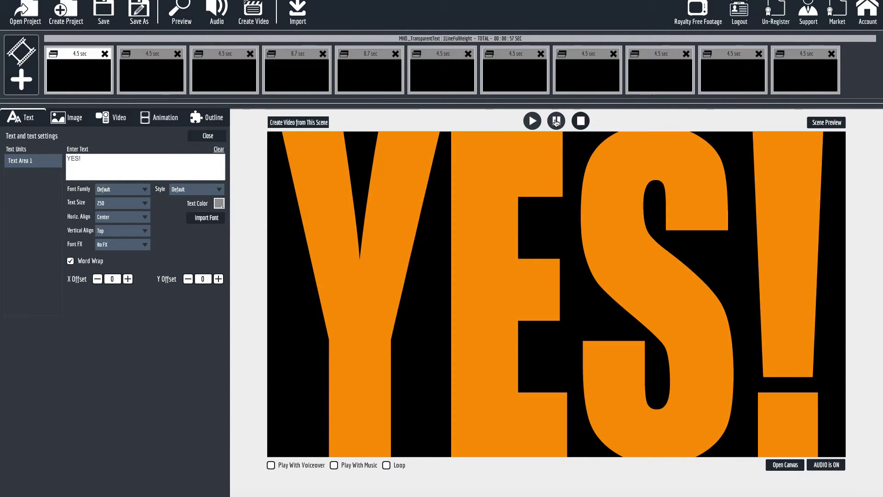
# Replace YES! in the text box with trial words OK!!, WOW, 123 and OK!!
pyautogui.moveTo(81, 159); pyautogui.dragTo(68, 161)
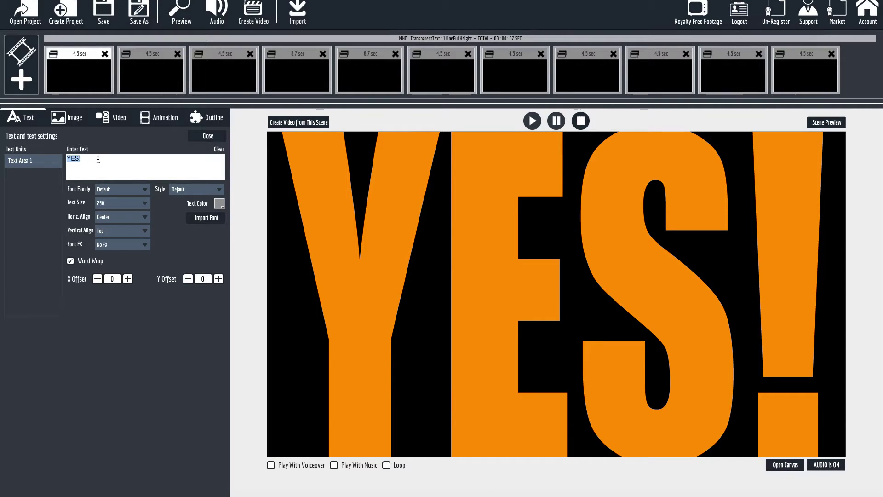
pyautogui.write('OK')
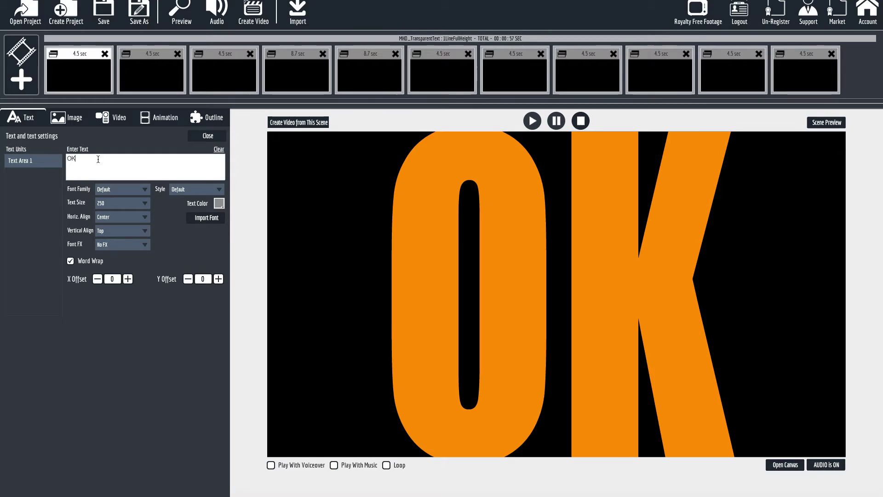
pyautogui.write('!!')
pyautogui.press('BackSpace')
pyautogui.press('BackSpace')
pyautogui.press('BackSpace')
pyautogui.press('BackSpace')
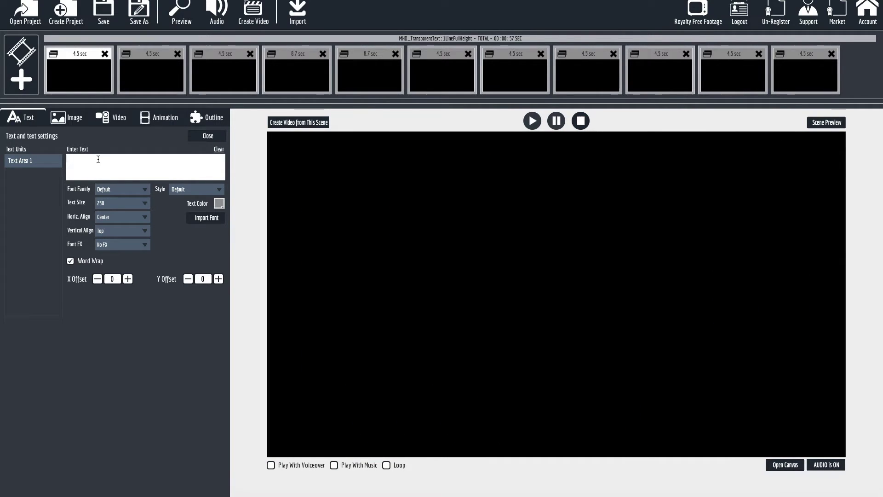
pyautogui.write('WOW')
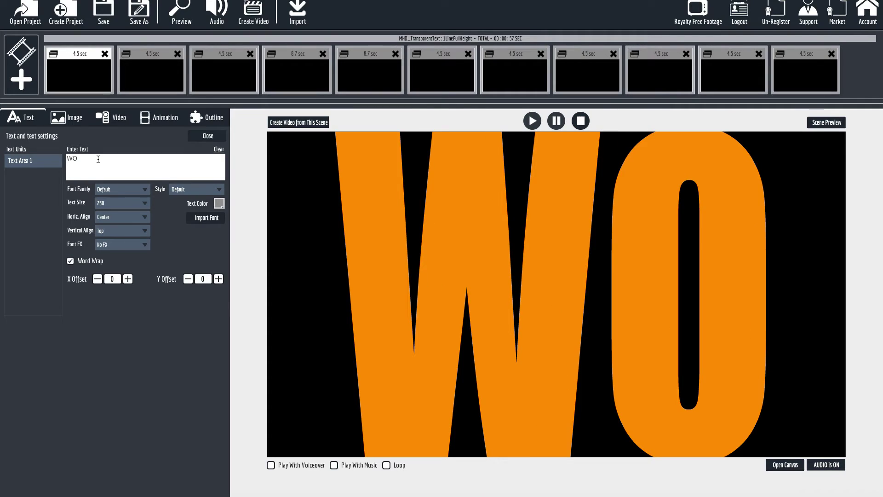
pyautogui.press('BackSpace')
pyautogui.press('BackSpace')
pyautogui.press('BackSpace')
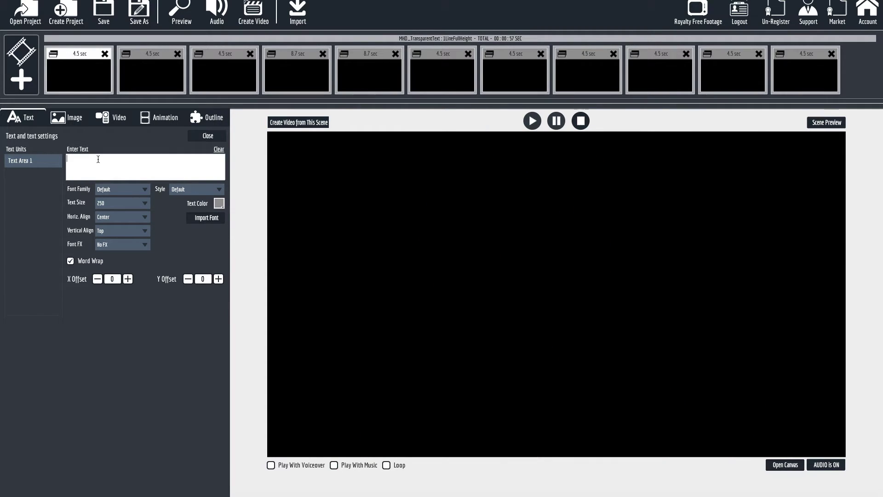
pyautogui.write('123')
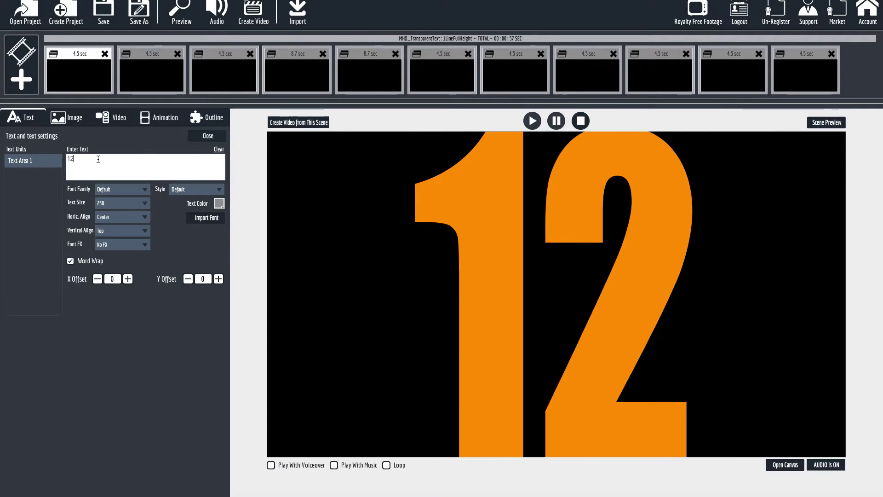
pyautogui.press('BackSpace')
pyautogui.press('BackSpace')
pyautogui.press('BackSpace')
pyautogui.write('O')
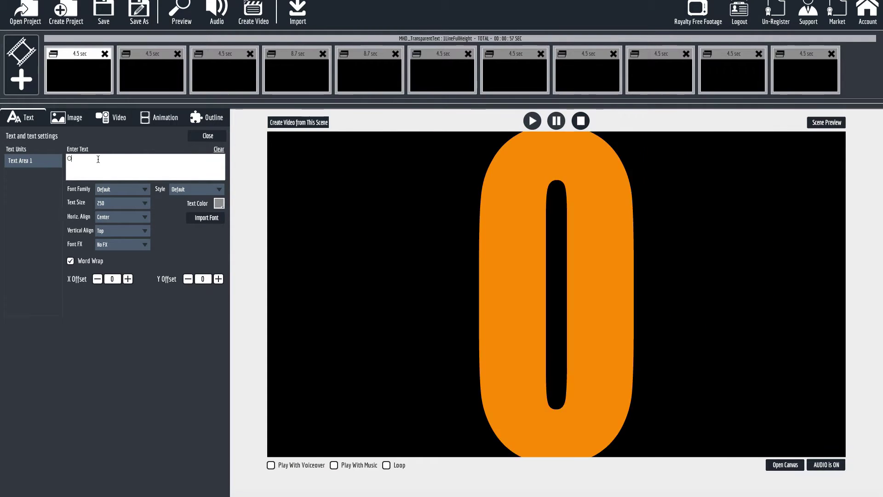
pyautogui.write('K!!')
pyautogui.press('BackSpace')
pyautogui.press('BackSpace')
pyautogui.press('BackSpace')
pyautogui.press('BackSpace')
# Try W, YES! and NOW, then settle on OK!! as the slide text
pyautogui.write('W')
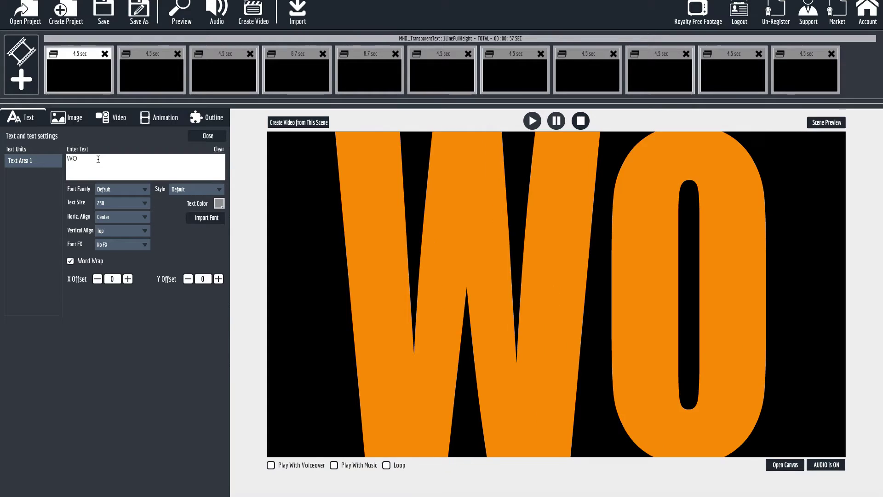
pyautogui.press('BackSpace')
pyautogui.write('YES!')
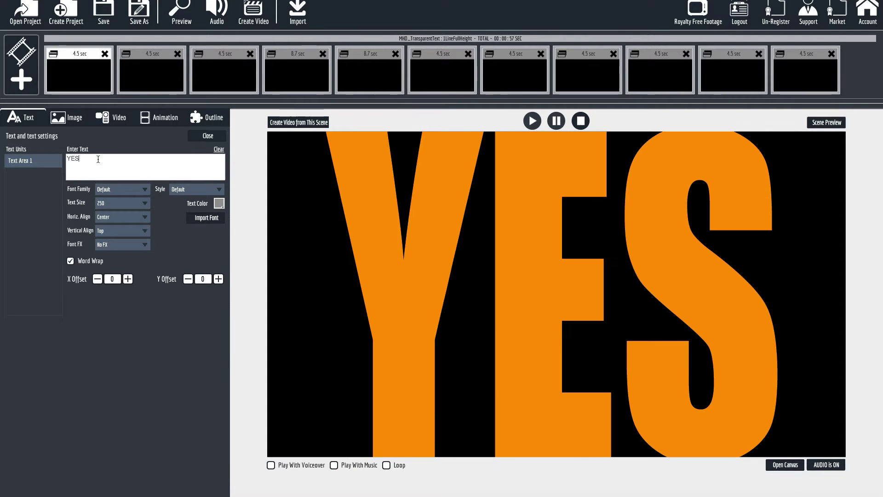
pyautogui.press('BackSpace')
pyautogui.press('BackSpace')
pyautogui.press('BackSpace')
pyautogui.press('BackSpace')
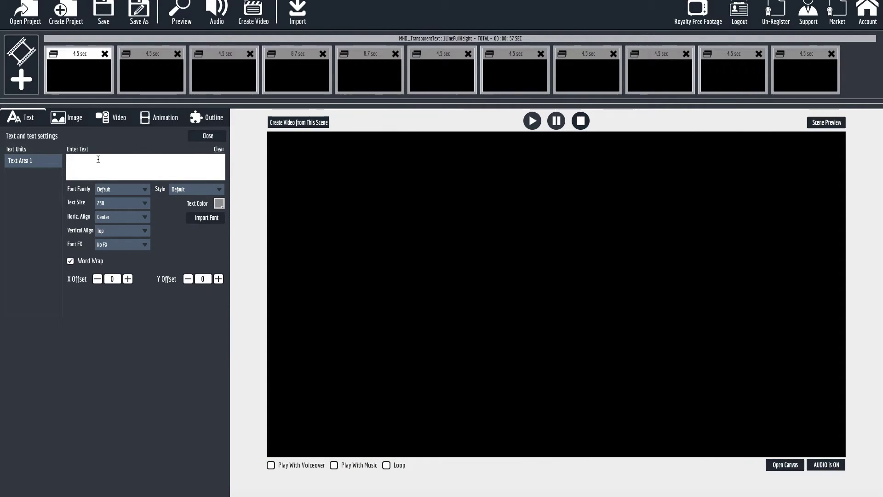
pyautogui.write('NOW')
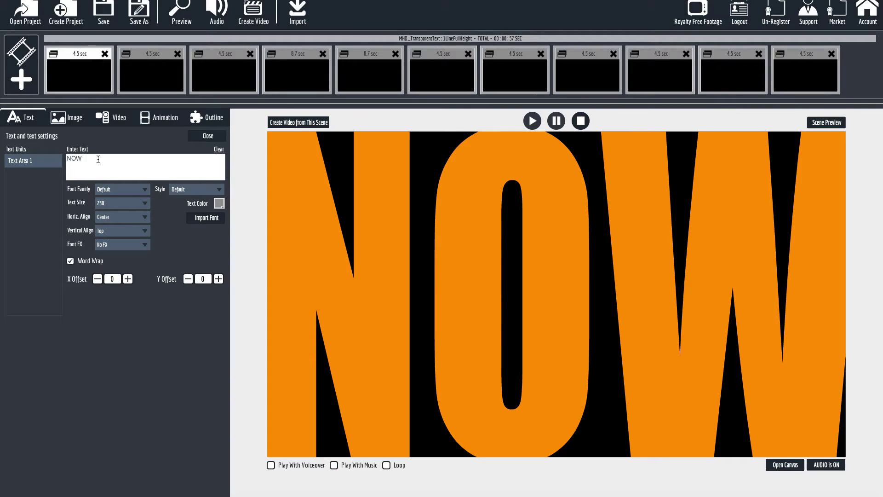
pyautogui.press('BackSpace')
pyautogui.press('BackSpace')
pyautogui.press('BackSpace')
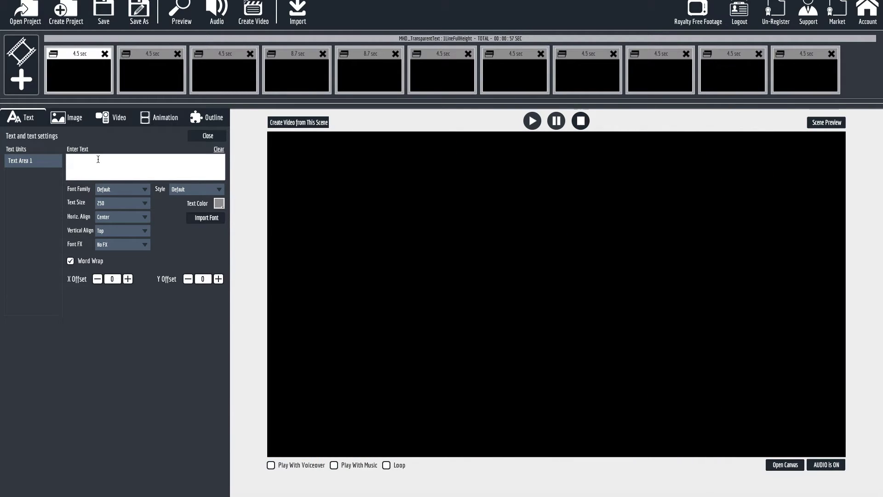
pyautogui.write('OK!!')
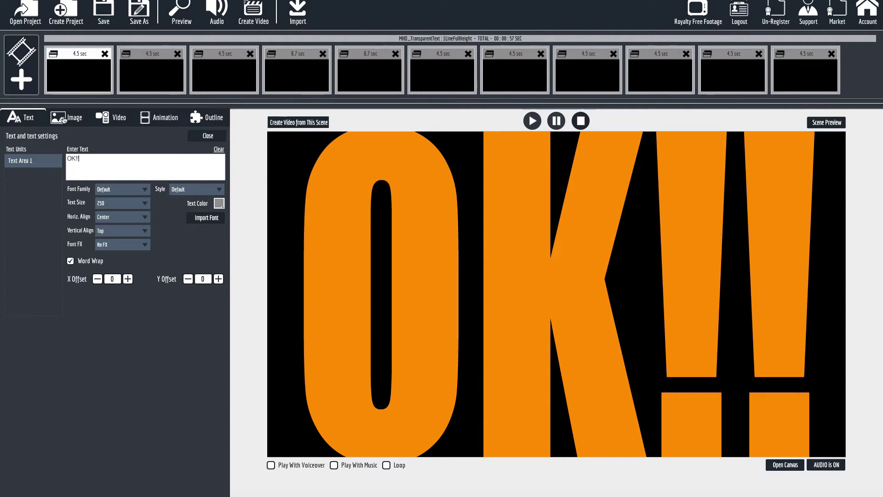
pyautogui.click(119, 119)
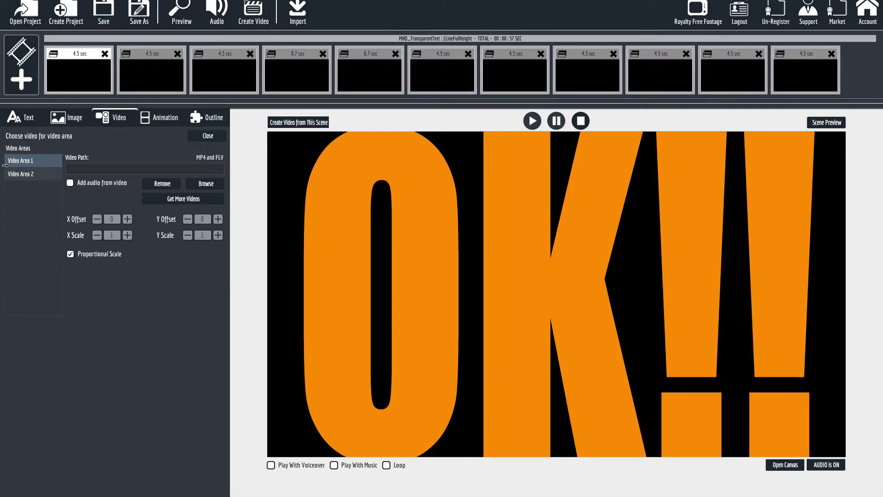
# Load sun24.mp4 into Video Area 1 and toggle Outline Area2 off and back on
pyautogui.click(26, 174)
pyautogui.click(39, 161)
pyautogui.click(200, 185)
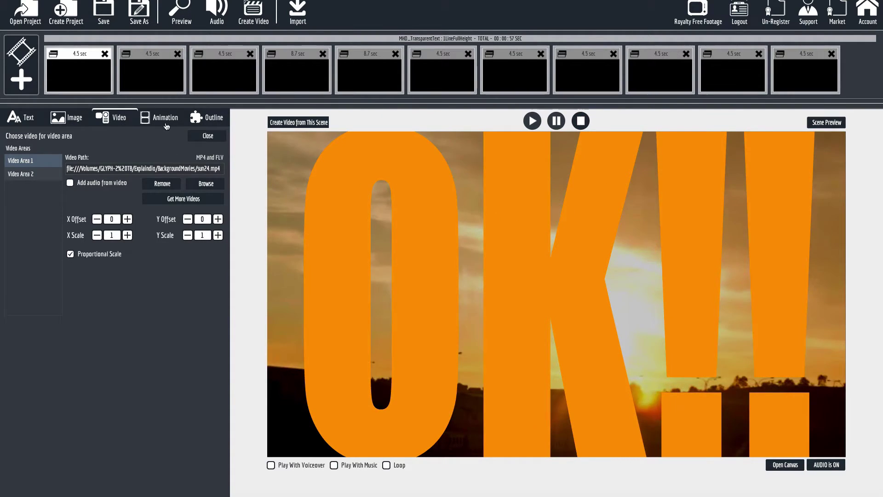
pyautogui.click(206, 118)
pyautogui.click(10, 184)
pyautogui.click(11, 183)
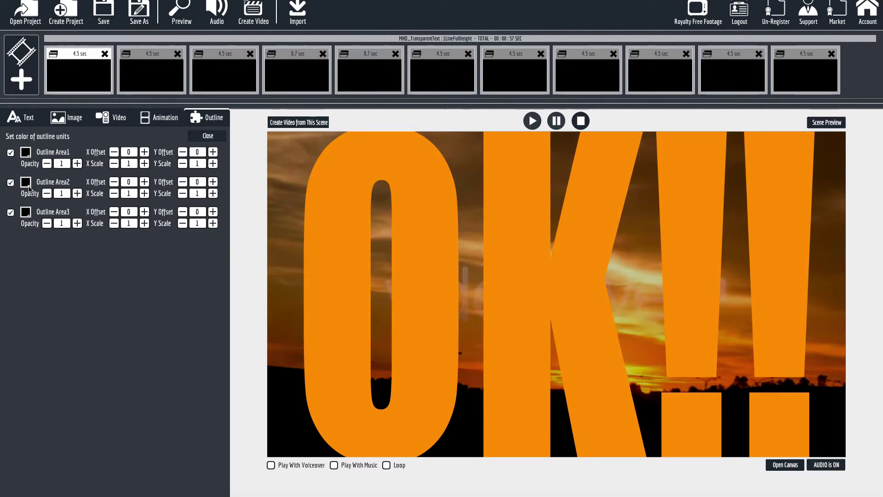
# Recolour the Outline Area2 letters green, then red, and finally yellow
pyautogui.click(29, 186)
pyautogui.click(65, 210)
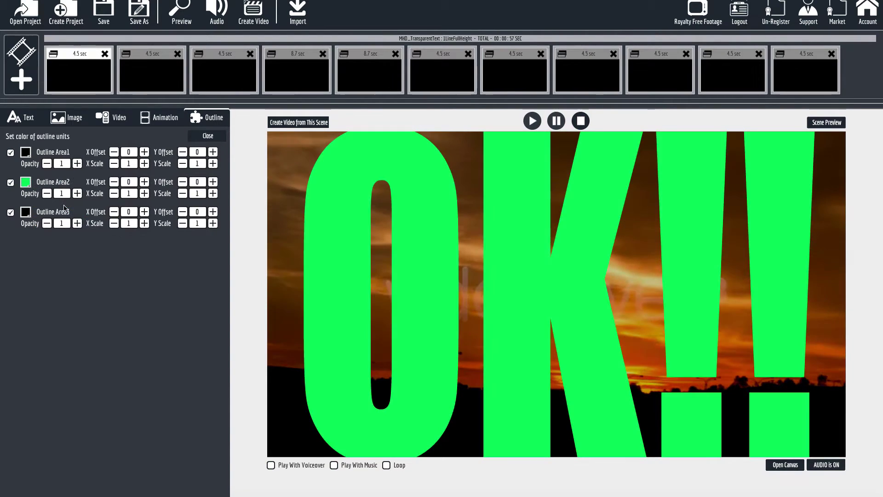
pyautogui.click(27, 184)
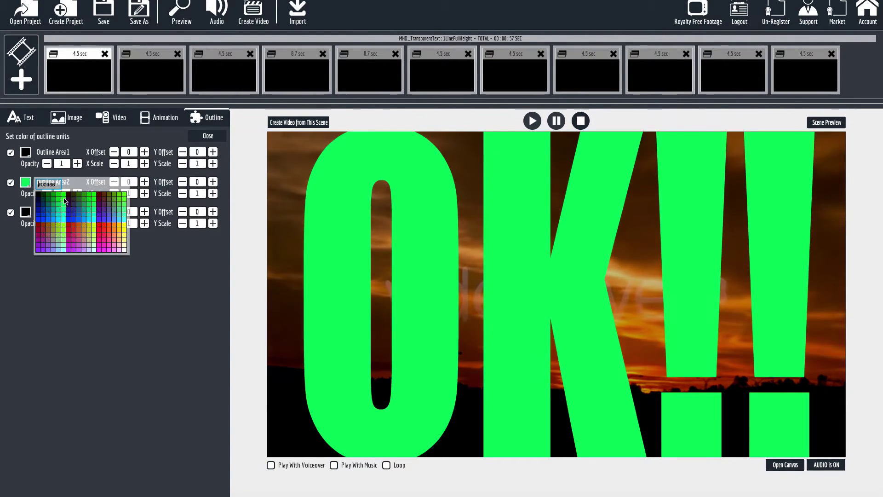
pyautogui.click(100, 227)
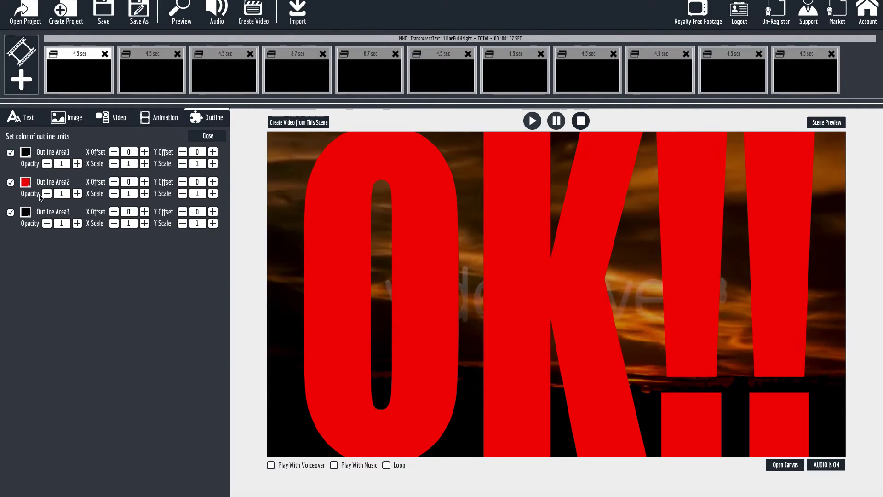
pyautogui.click(28, 186)
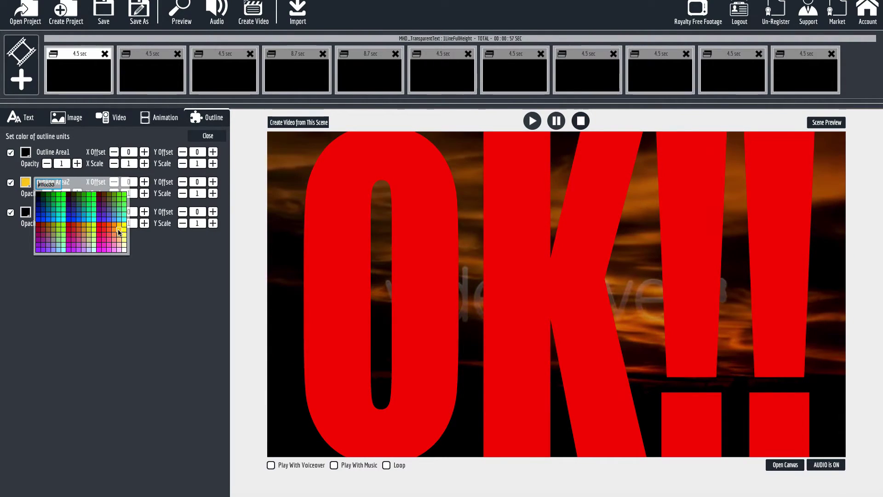
pyautogui.click(119, 232)
pyautogui.click(71, 120)
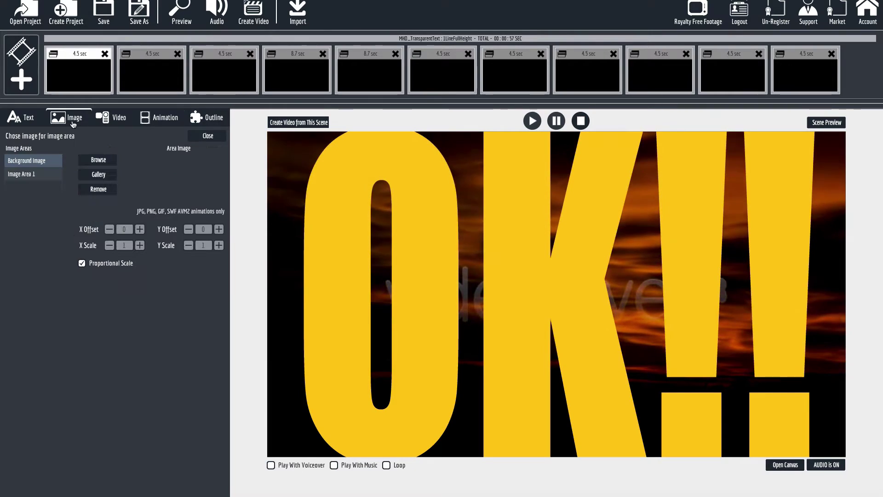
# Put Abstract Squares.jpg from Image Backgrounds into Image Area 1 and replay the preview
pyautogui.click(22, 174)
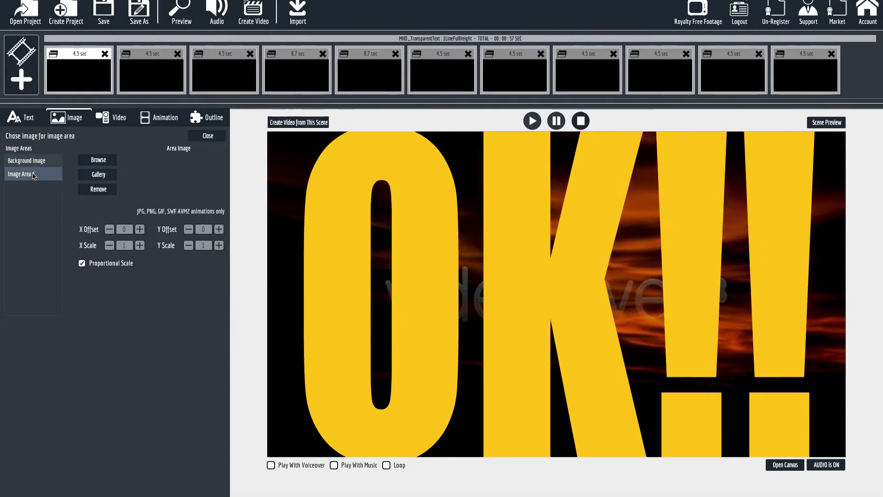
pyautogui.click(100, 175)
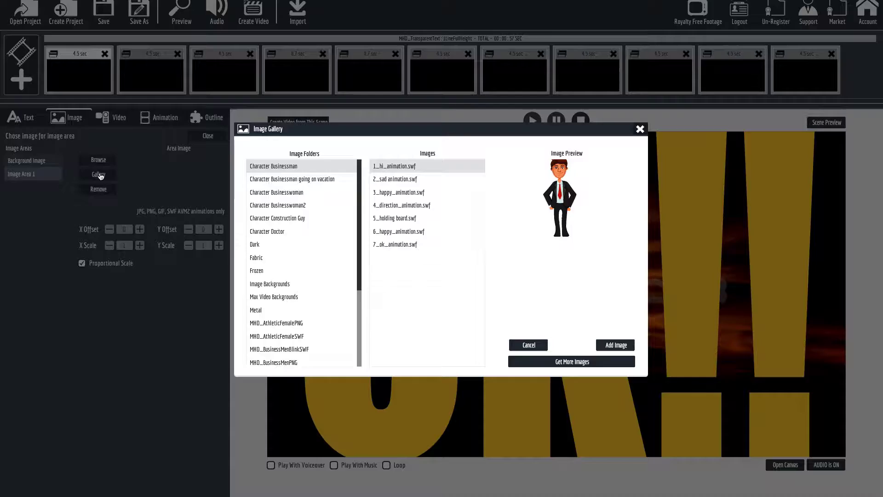
pyautogui.click(273, 284)
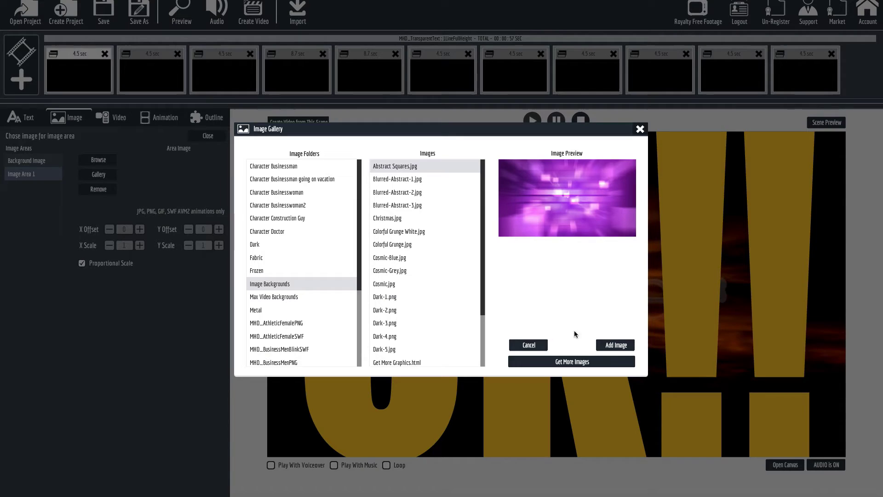
pyautogui.click(616, 346)
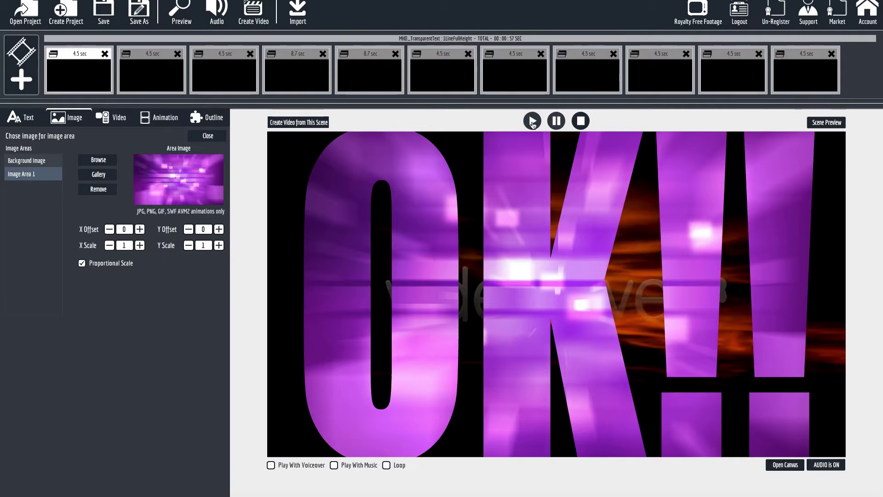
pyautogui.click(580, 121)
pyautogui.click(532, 121)
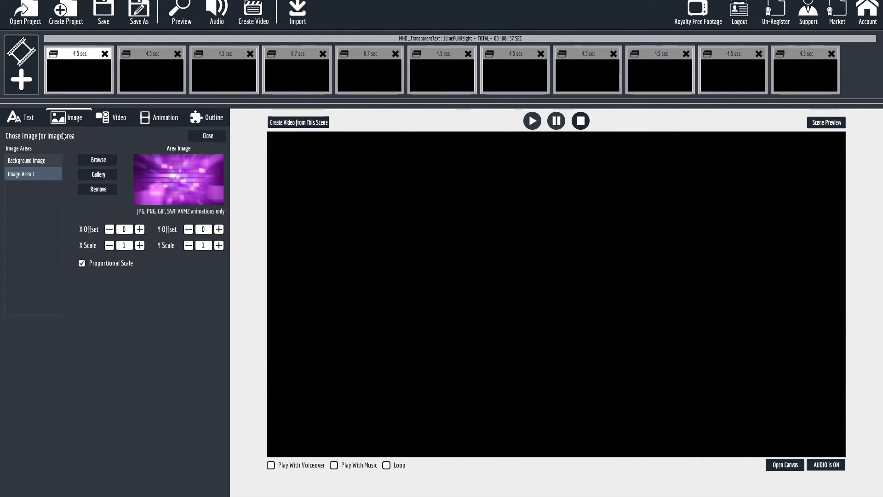
# Load clouds24.mp4 as the video in Video Area 2
pyautogui.click(113, 121)
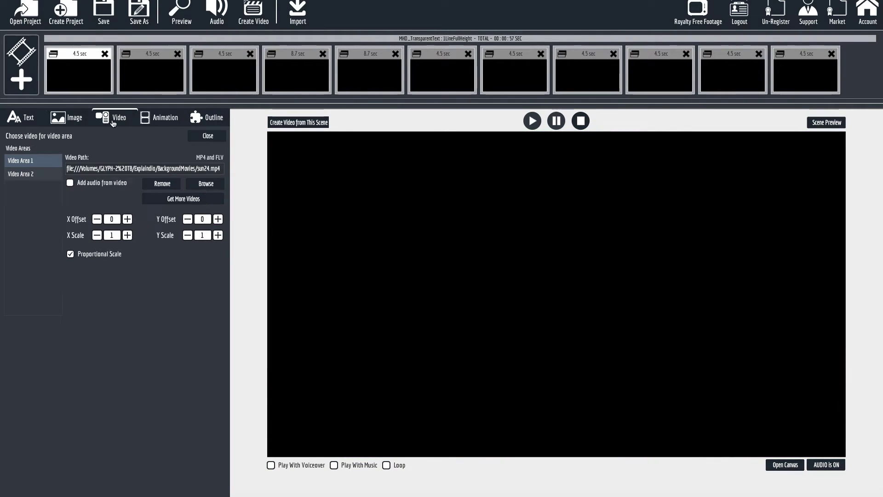
pyautogui.click(33, 178)
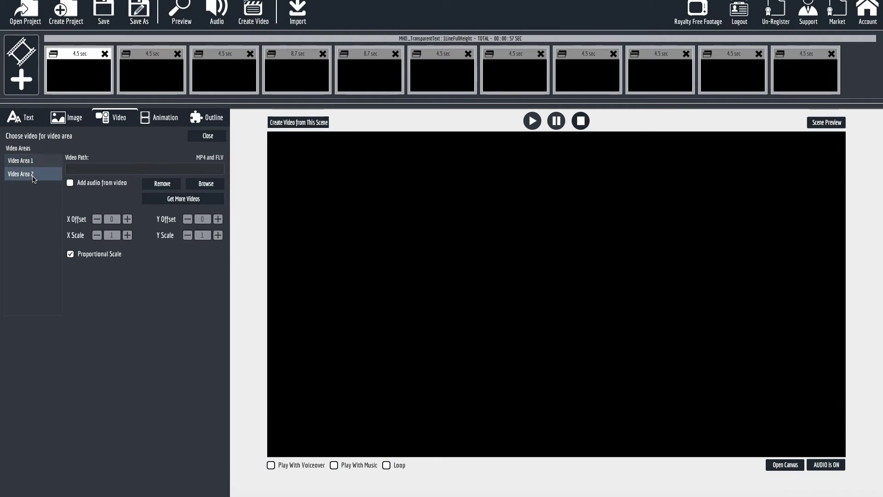
pyautogui.click(206, 184)
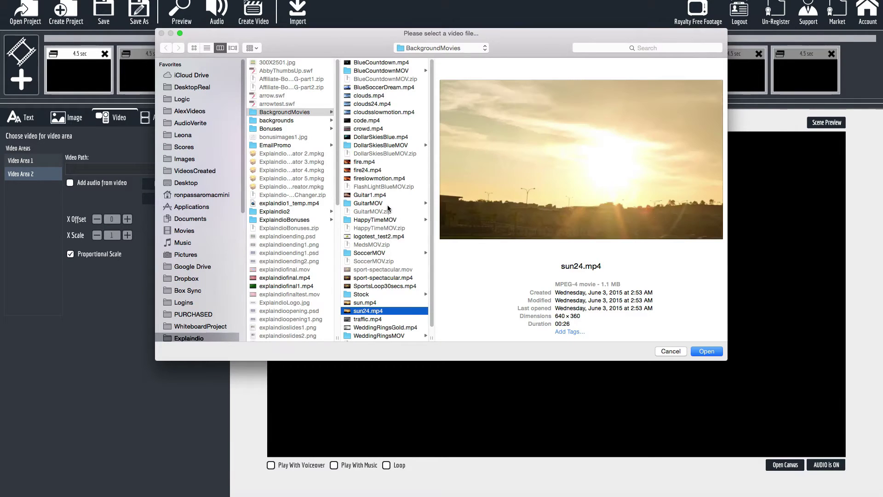
pyautogui.doubleClick(372, 104)
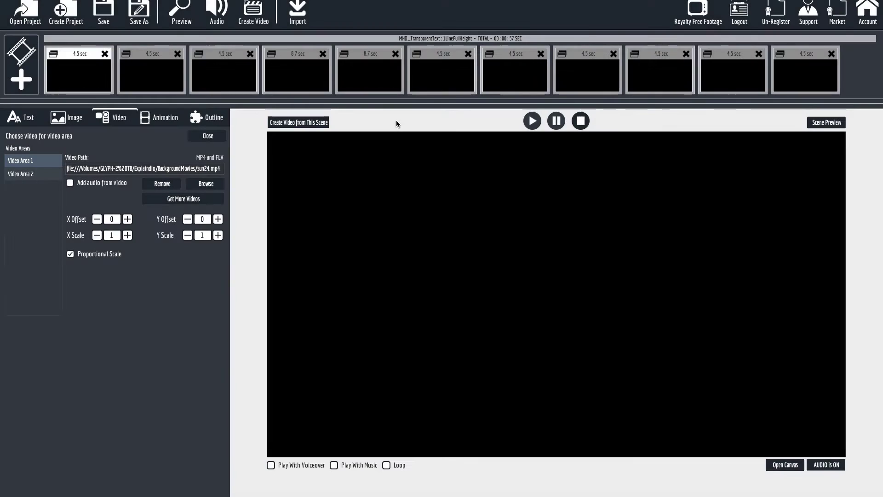
# Play the scene preview repeatedly to check the video fill in the letters
pyautogui.click(537, 122)
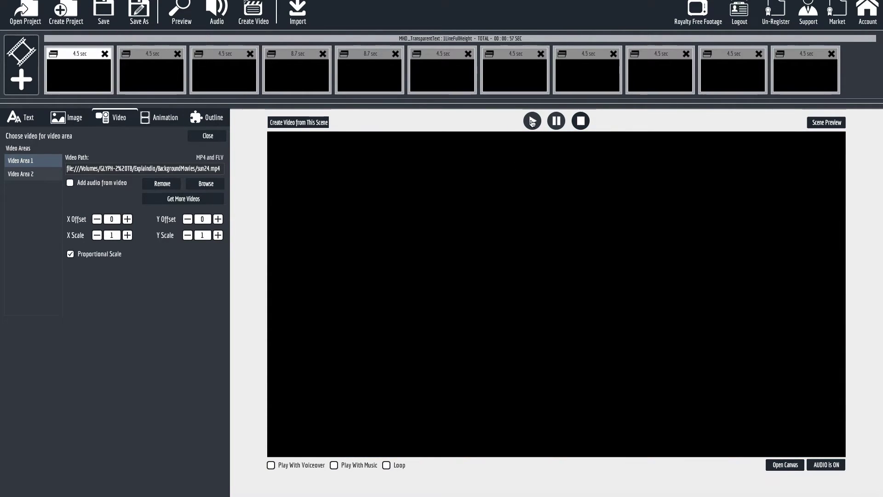
pyautogui.click(533, 121)
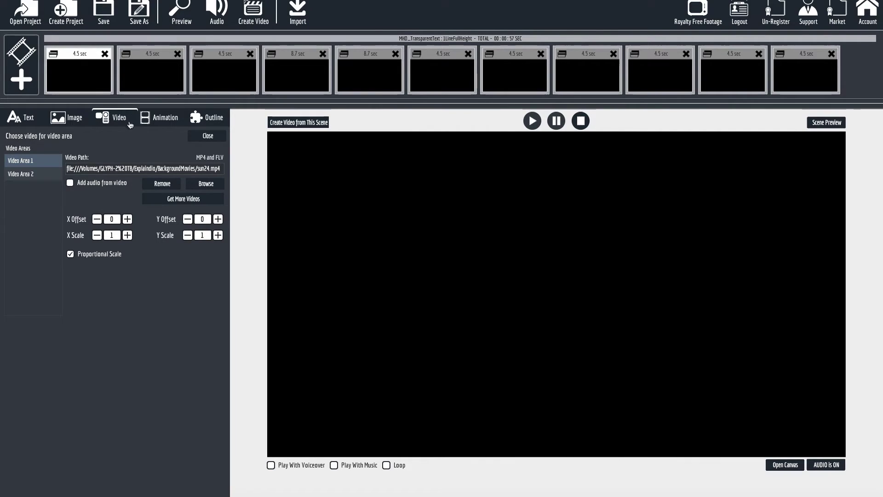
pyautogui.click(533, 122)
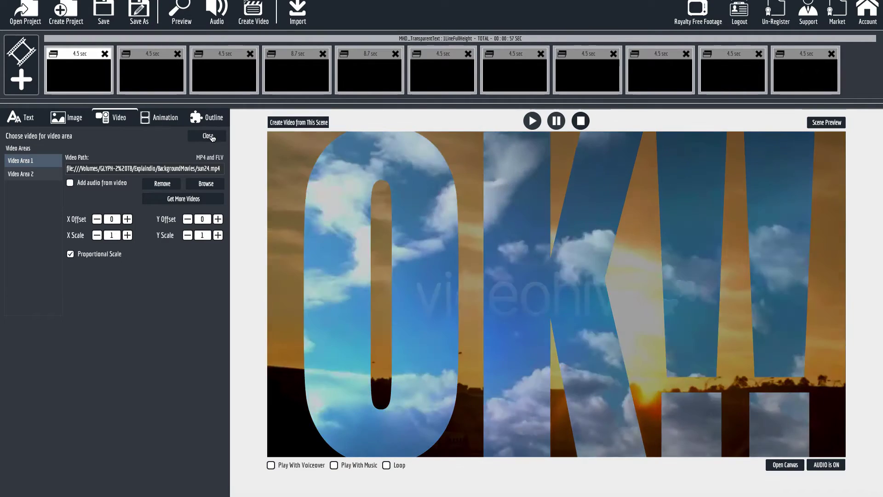
# On the SWF tab, enable the first Pause at frame box and set it to frame 26
pyautogui.click(208, 136)
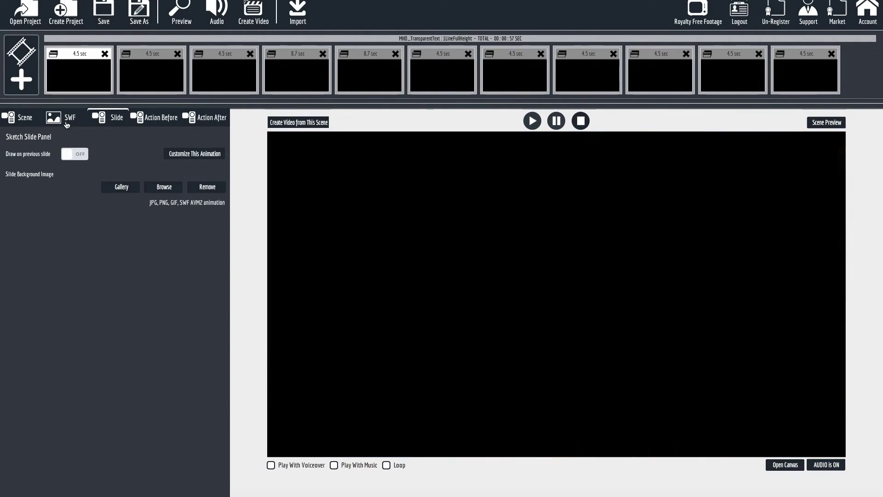
pyautogui.click(66, 119)
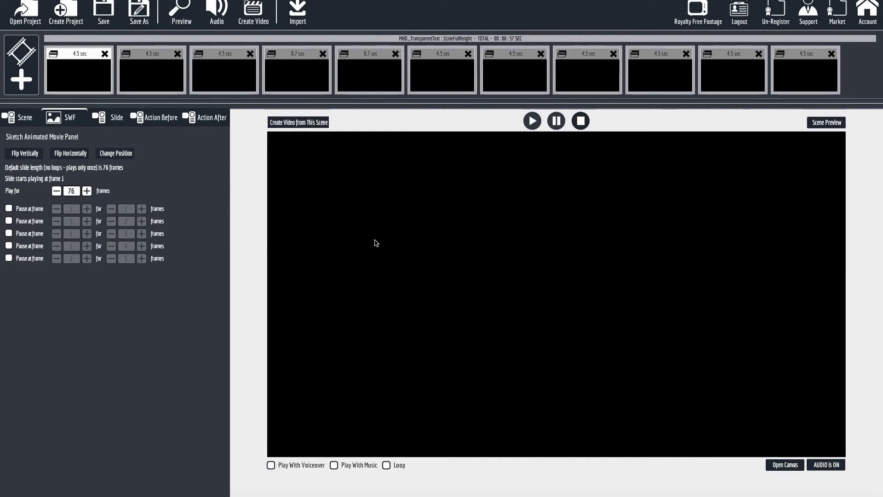
pyautogui.click(532, 122)
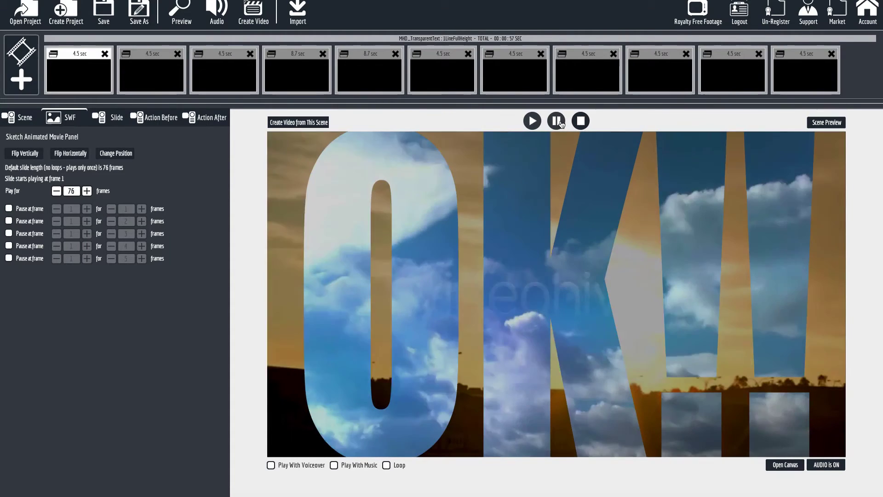
pyautogui.click(8, 209)
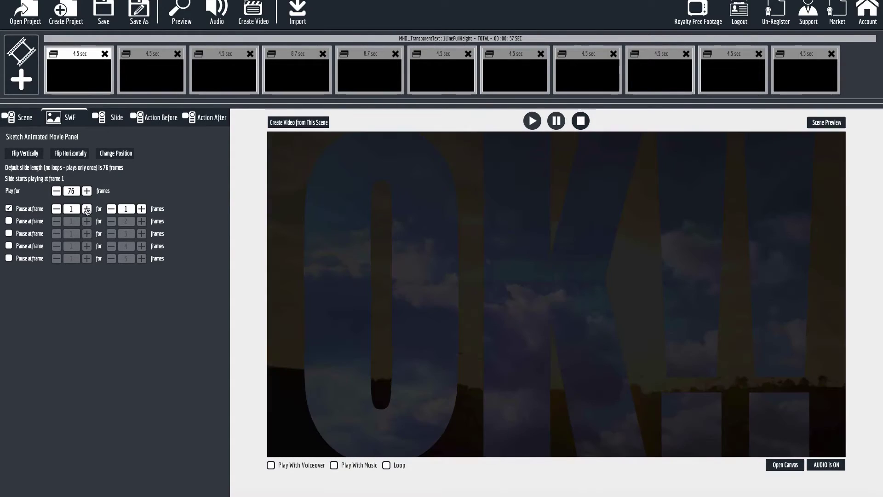
pyautogui.click(87, 209)
pyautogui.click(87, 209)
pyautogui.click(87, 210)
pyautogui.click(86, 209)
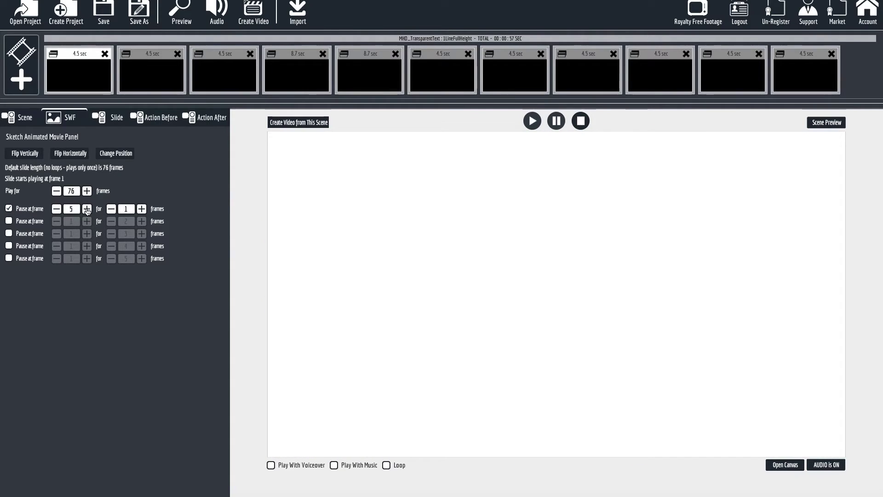
pyautogui.click(87, 209)
pyautogui.click(87, 209)
pyautogui.click(87, 209)
pyautogui.click(87, 210)
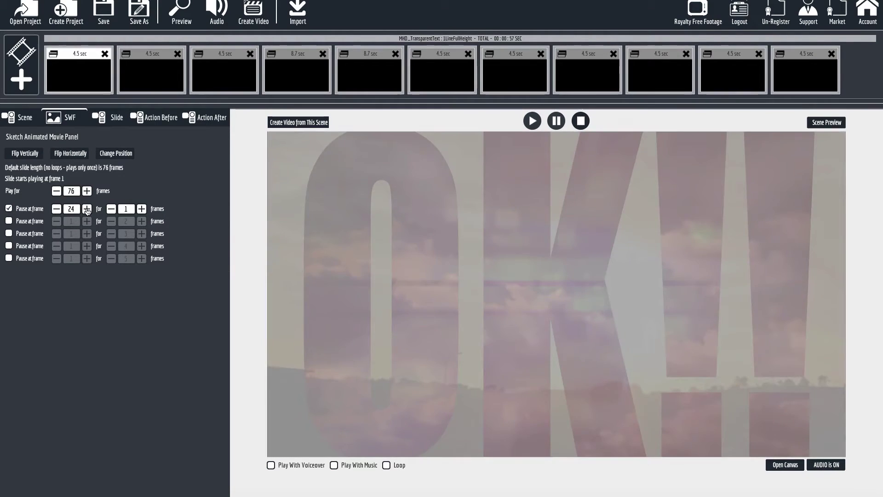
pyautogui.click(87, 210)
pyautogui.click(87, 210)
# Lengthen the pause to 127 frames so the scene runs 9.8 seconds, then preview it
pyautogui.click(142, 209)
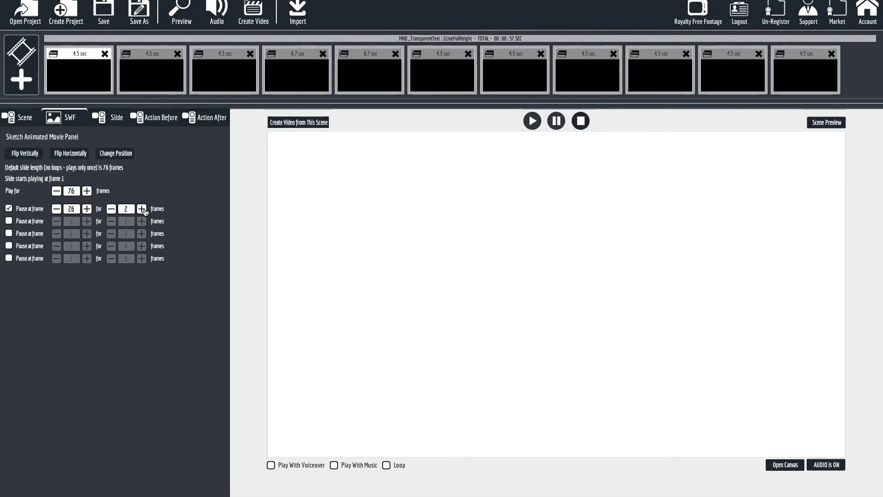
pyautogui.tripleClick(141, 209)
pyautogui.tripleClick(142, 209)
pyautogui.tripleClick(142, 210)
pyautogui.tripleClick(141, 209)
pyautogui.tripleClick(142, 210)
pyautogui.tripleClick(142, 209)
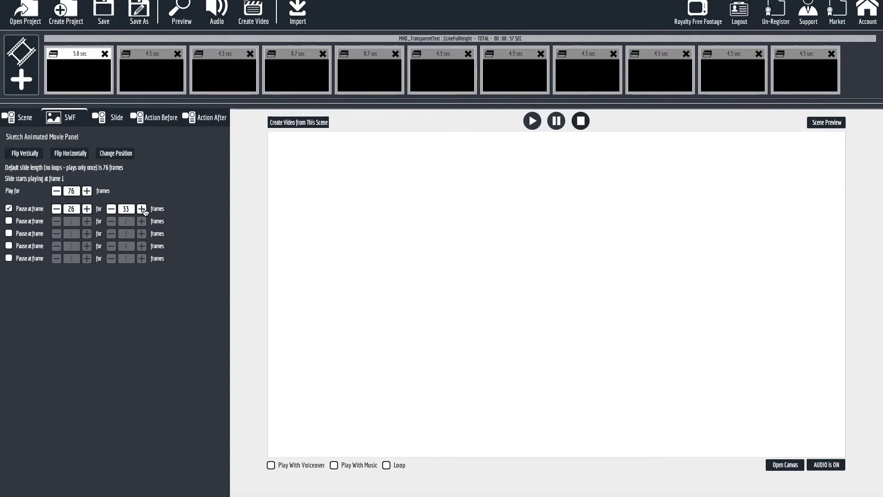
pyautogui.doubleClick(142, 210)
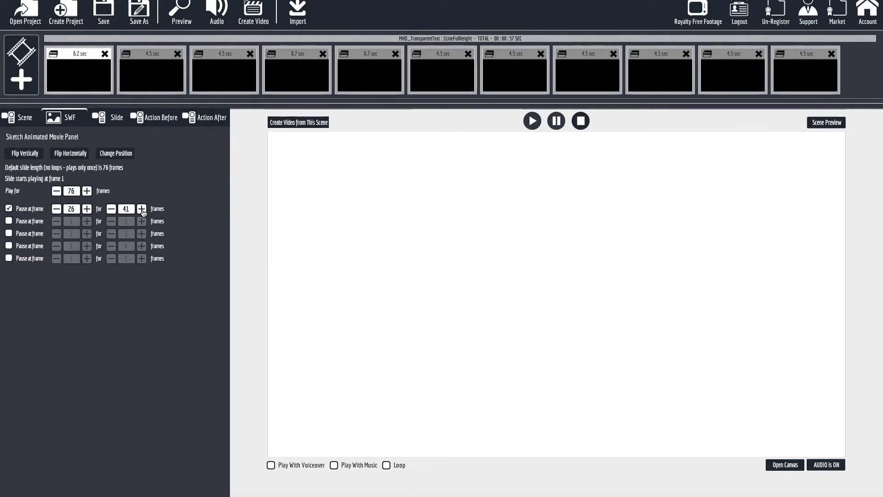
pyautogui.tripleClick(142, 210)
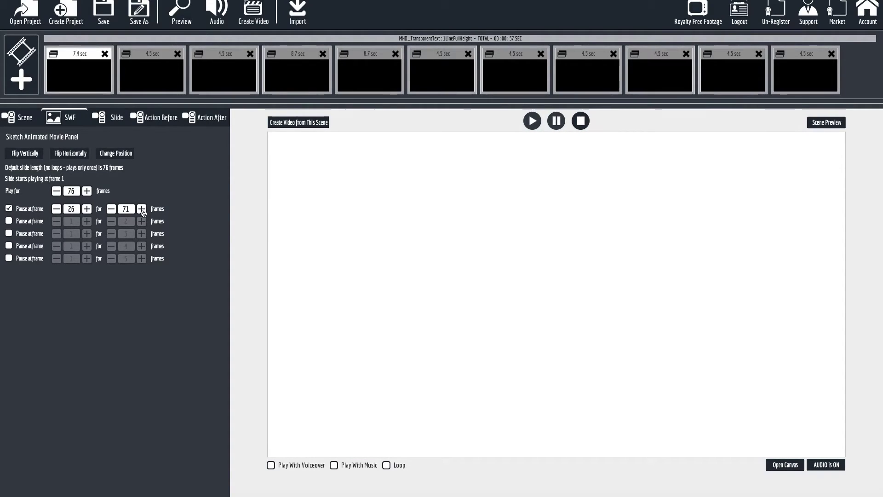
pyautogui.tripleClick(141, 209)
pyautogui.tripleClick(142, 209)
pyautogui.tripleClick(142, 209)
pyautogui.tripleClick(142, 209)
pyautogui.tripleClick(142, 209)
pyautogui.click(142, 209)
pyautogui.doubleClick(142, 210)
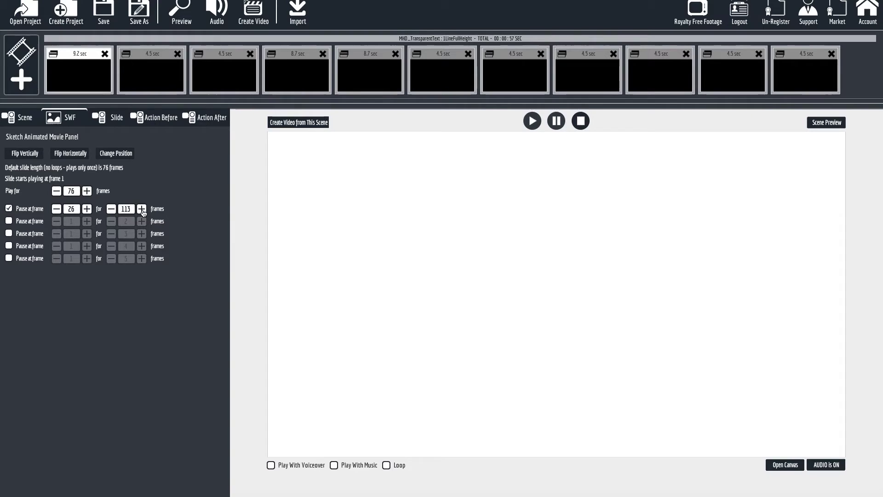
pyautogui.doubleClick(142, 209)
pyautogui.tripleClick(142, 209)
pyautogui.click(142, 209)
pyautogui.click(531, 120)
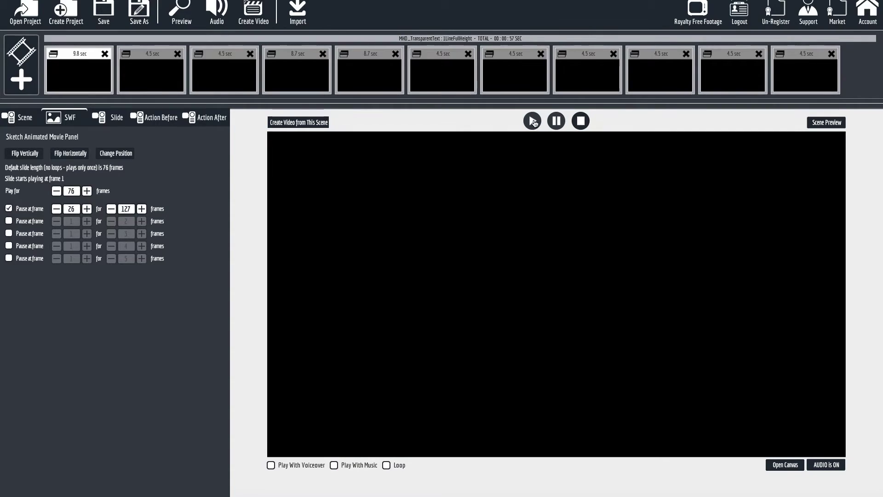
# Swap Video Area 2's clouds24.mp4 clip for sun24.mp4 and preview the scene
pyautogui.click(114, 119)
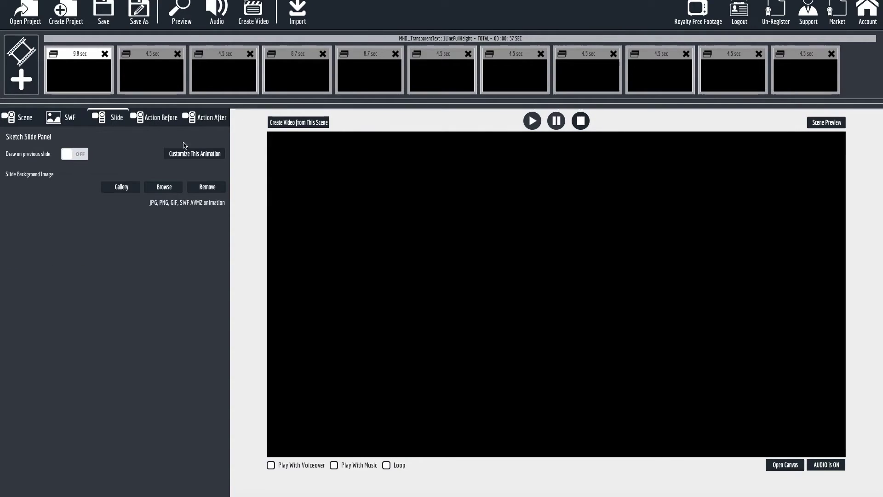
pyautogui.click(63, 160)
pyautogui.click(28, 174)
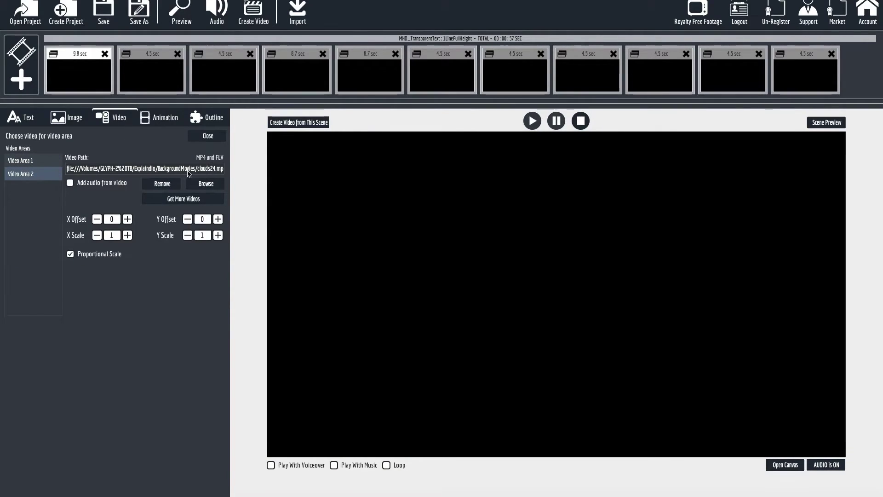
pyautogui.click(204, 184)
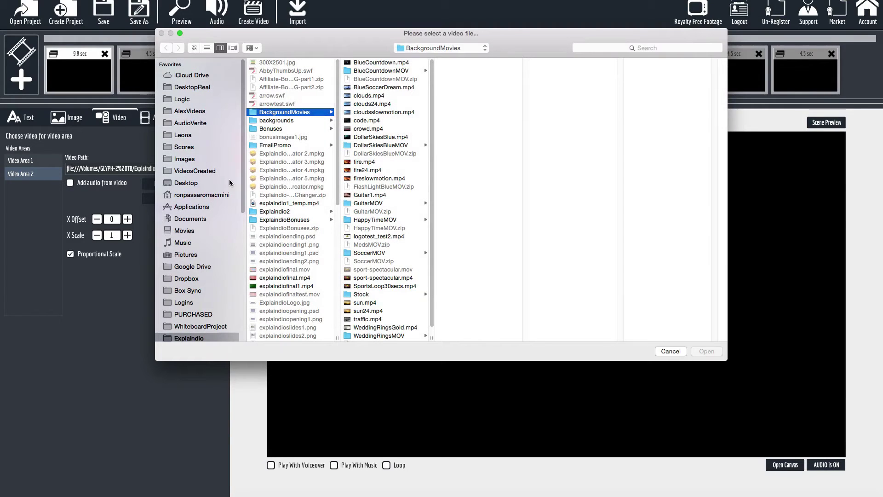
pyautogui.doubleClick(371, 312)
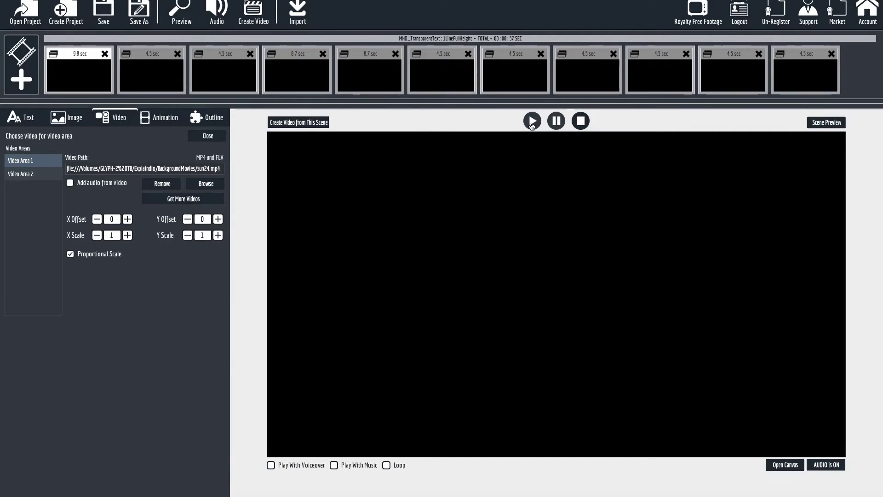
pyautogui.click(533, 121)
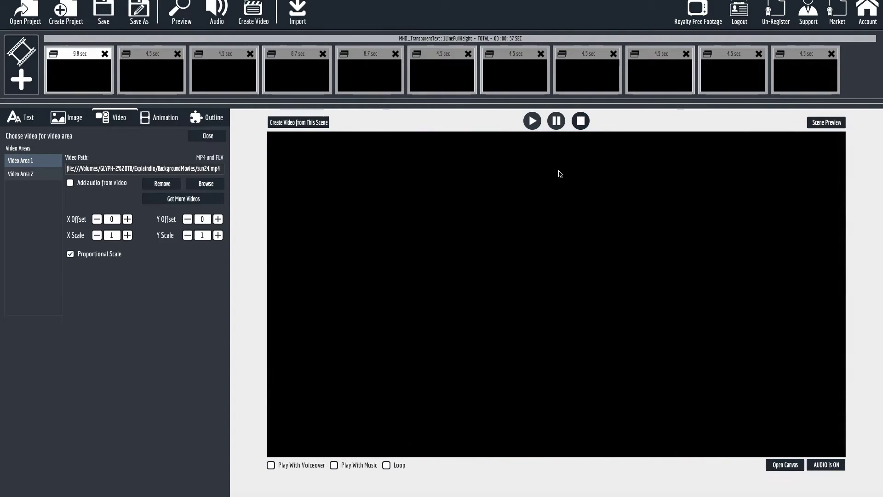
pyautogui.click(533, 127)
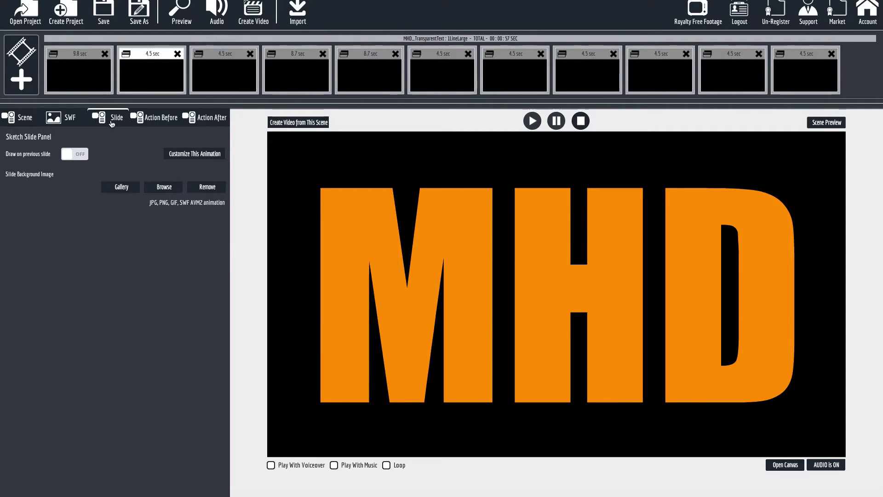
# Change the MHD slide's text to GO!!
pyautogui.click(183, 155)
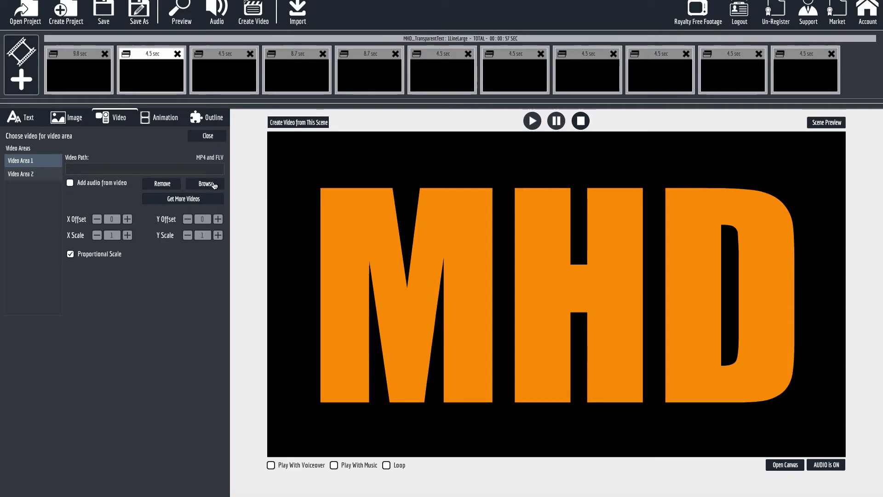
pyautogui.click(27, 118)
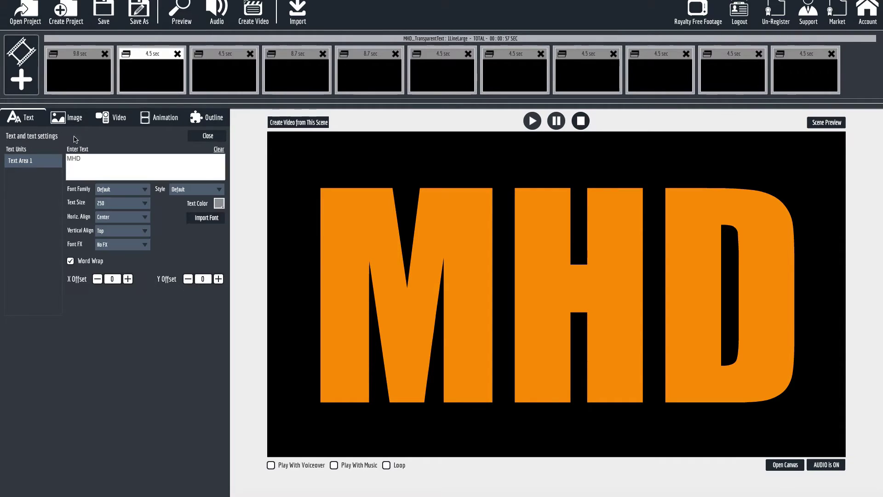
pyautogui.write('OK!!!')
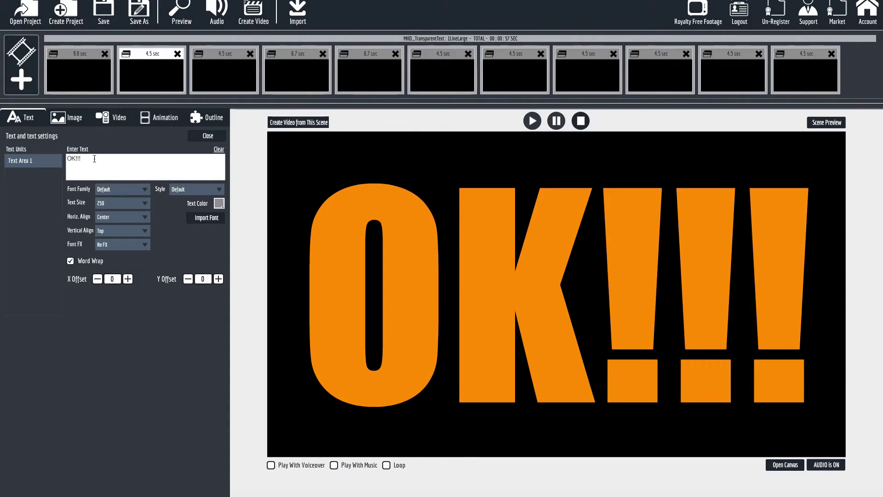
pyautogui.moveTo(85, 159); pyautogui.dragTo(37, 157)
pyautogui.write('NOW')
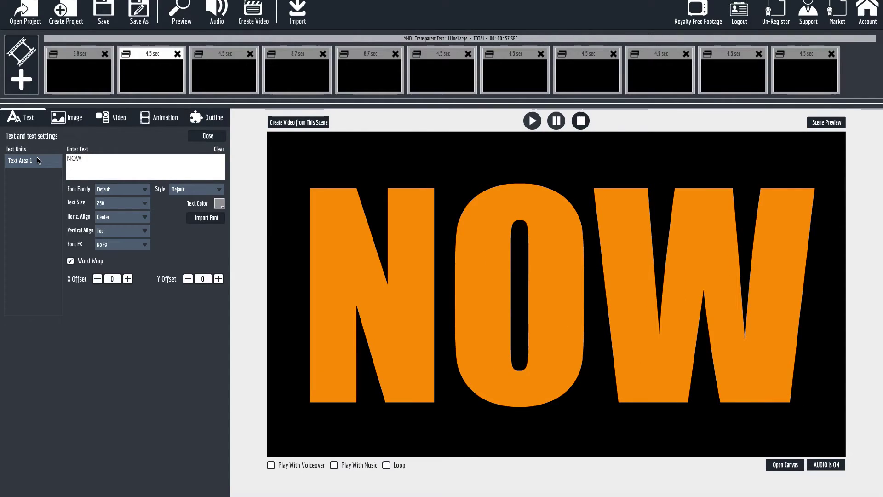
pyautogui.moveTo(72, 158); pyautogui.dragTo(65, 161)
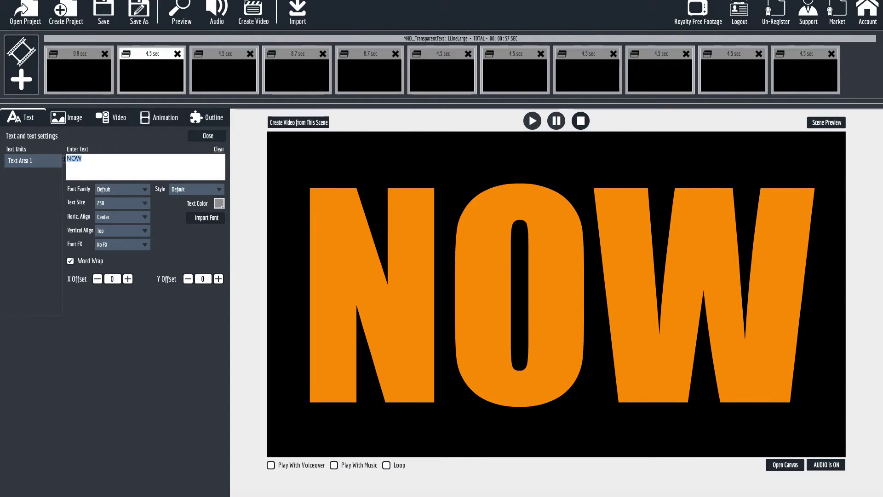
pyautogui.write('GO!!')
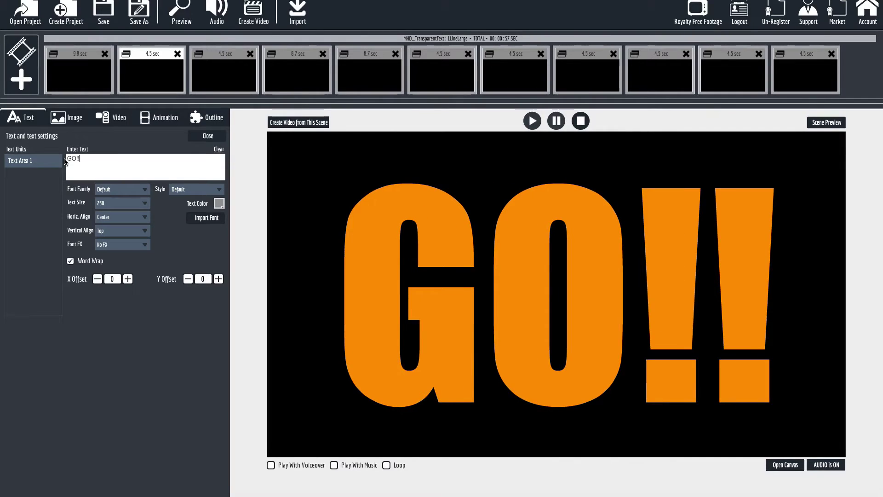
# Fill the GO!! letters with the womanpool.jpg photo in Image Area 1
pyautogui.click(73, 121)
pyautogui.click(46, 174)
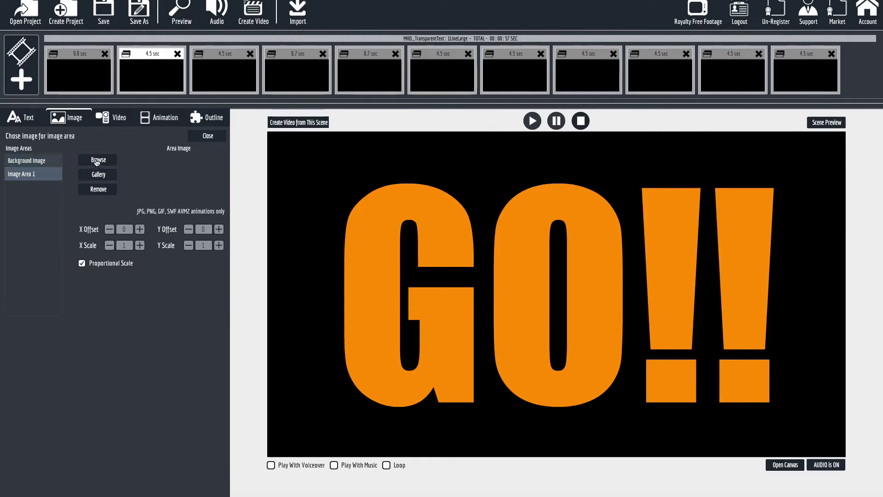
pyautogui.click(100, 160)
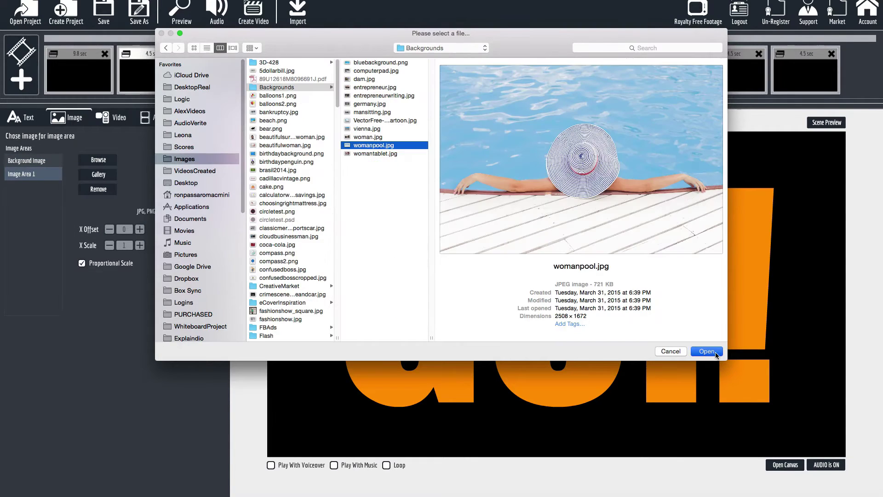
pyautogui.click(755, 297)
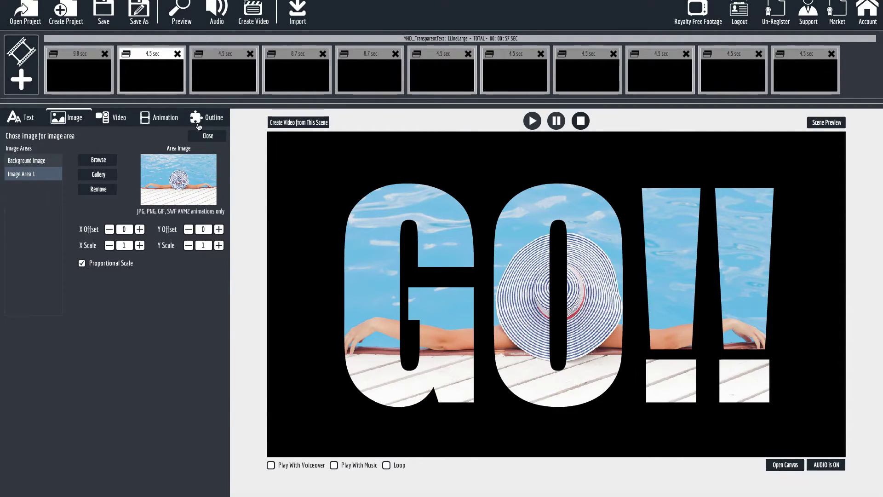
# Set Outline Area1's colour to yellow
pyautogui.click(221, 121)
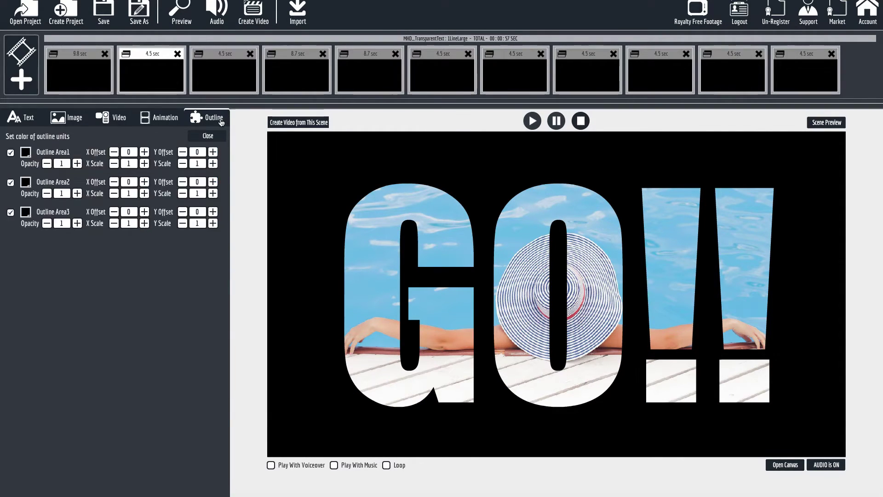
pyautogui.click(27, 153)
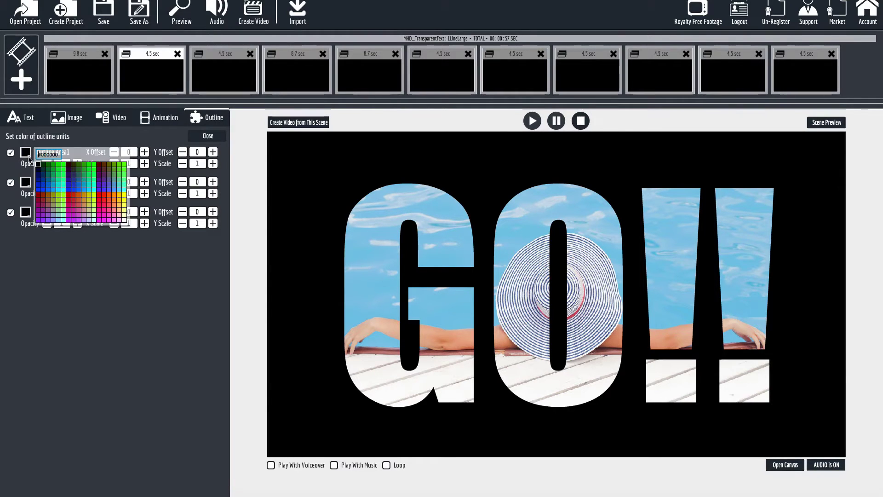
pyautogui.click(119, 198)
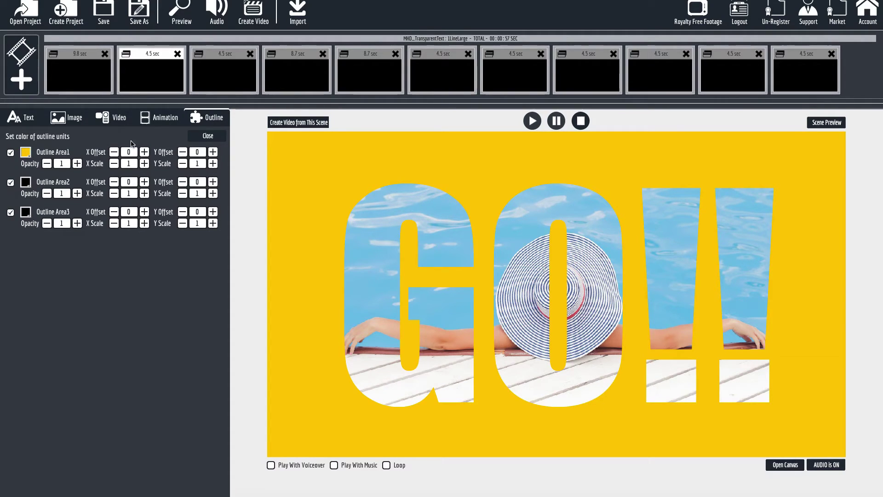
# Load sun24.mp4 as the GO!! slide's background video and open the MHDT slide
pyautogui.click(116, 121)
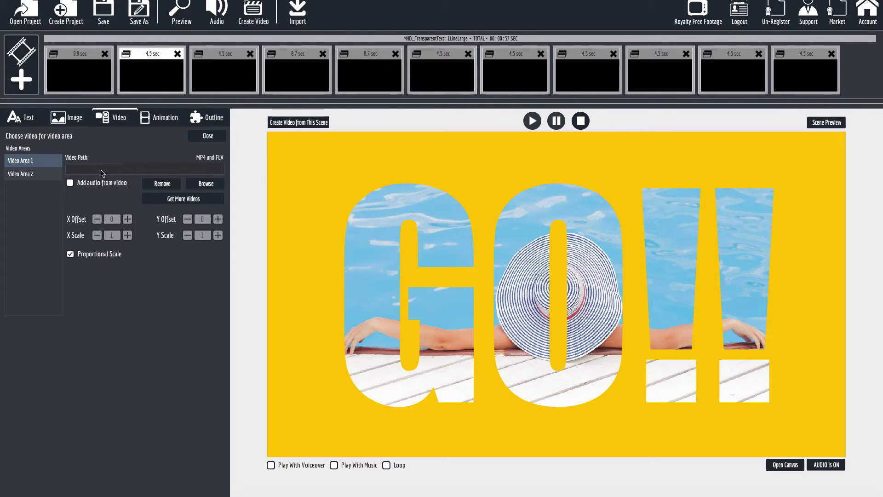
pyautogui.click(200, 184)
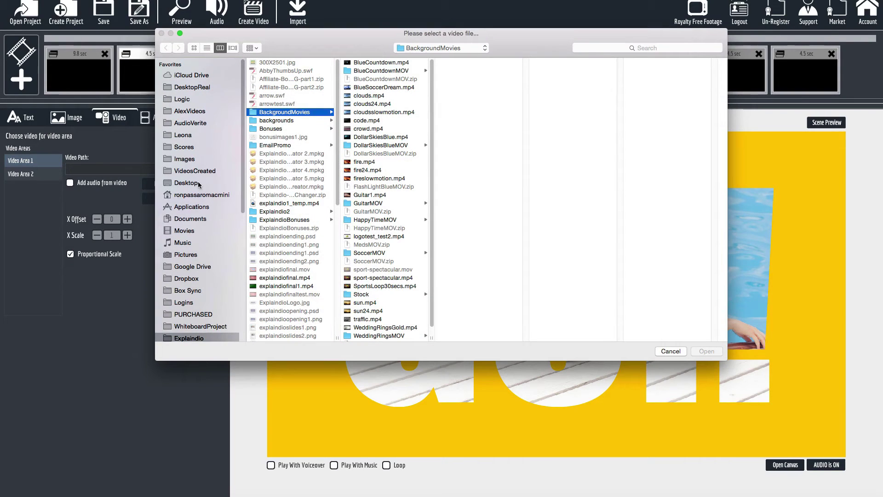
pyautogui.doubleClick(368, 311)
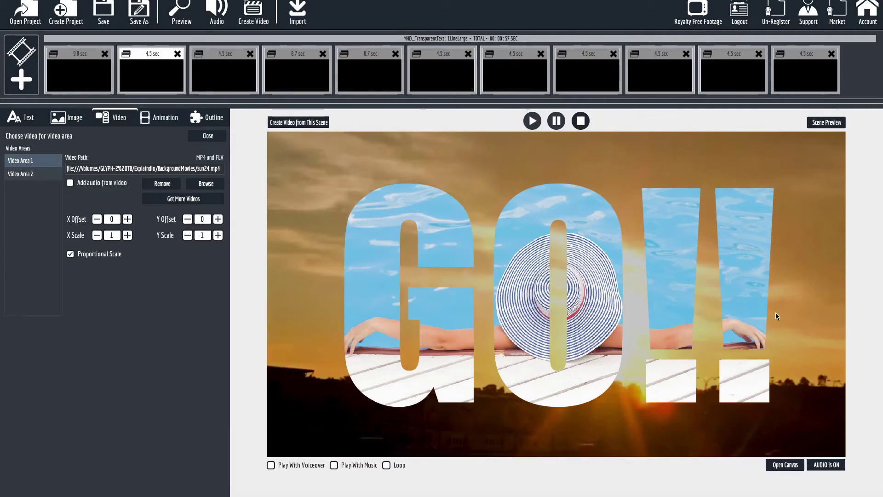
pyautogui.click(227, 75)
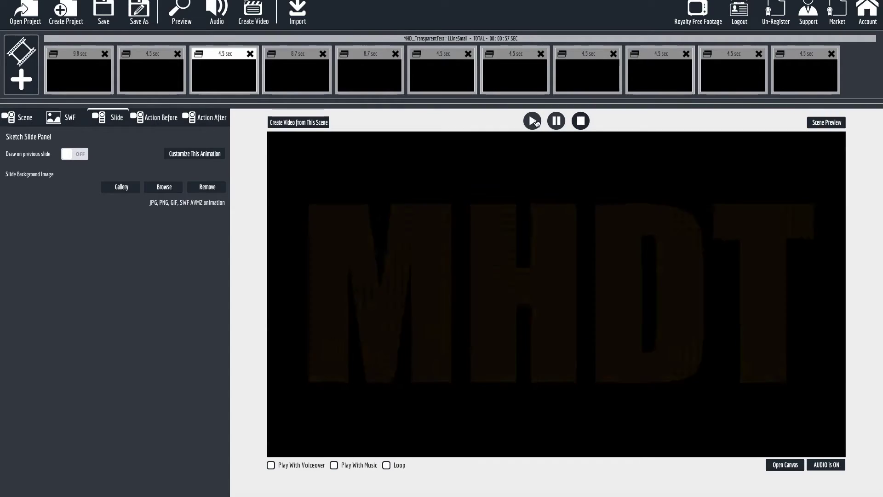
# Replace the third scene's MHDT text with WOW
pyautogui.click(532, 120)
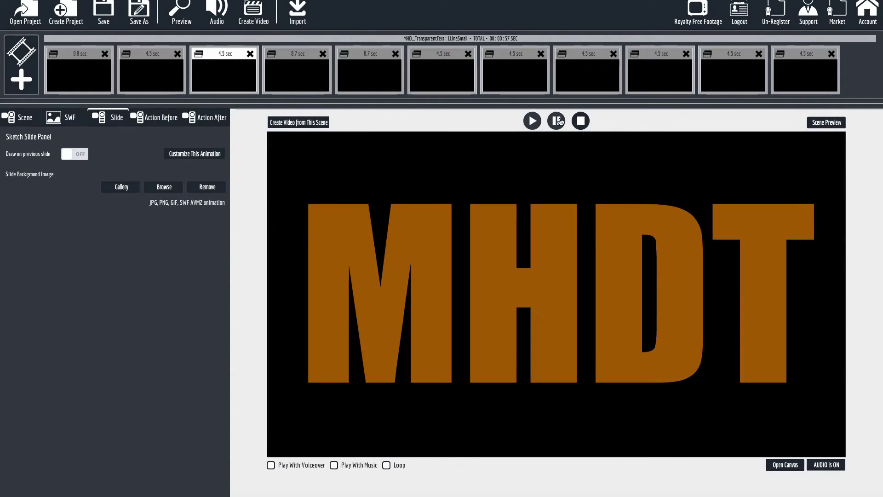
pyautogui.click(189, 154)
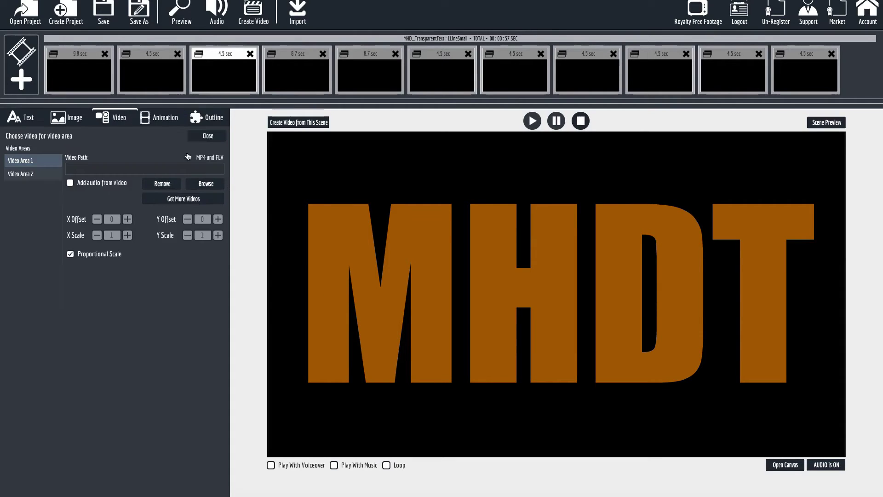
pyautogui.click(34, 121)
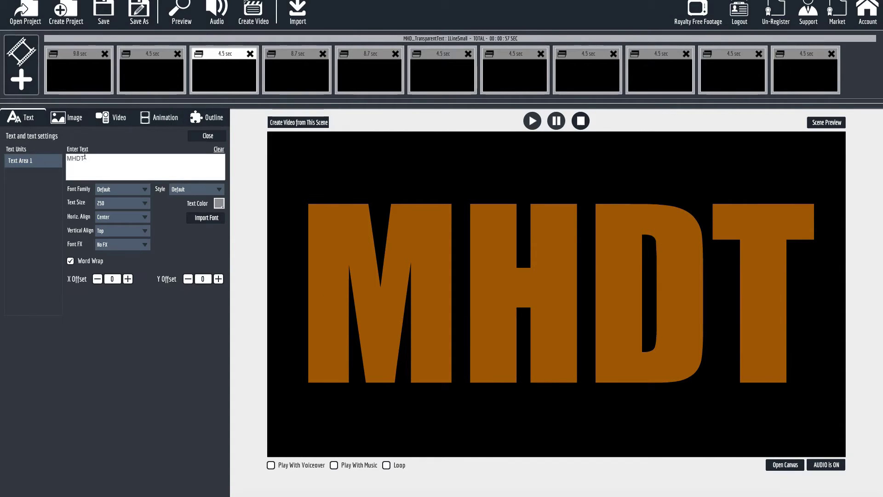
pyautogui.write('WOW')
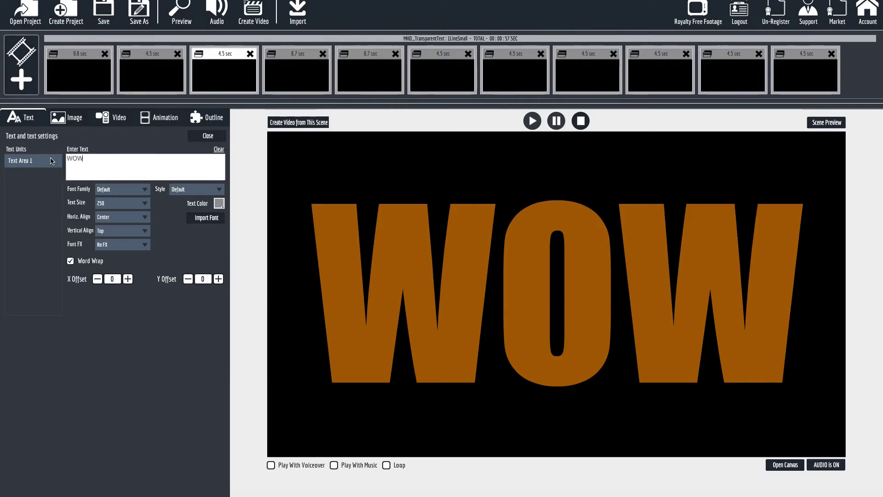
pyautogui.click(211, 122)
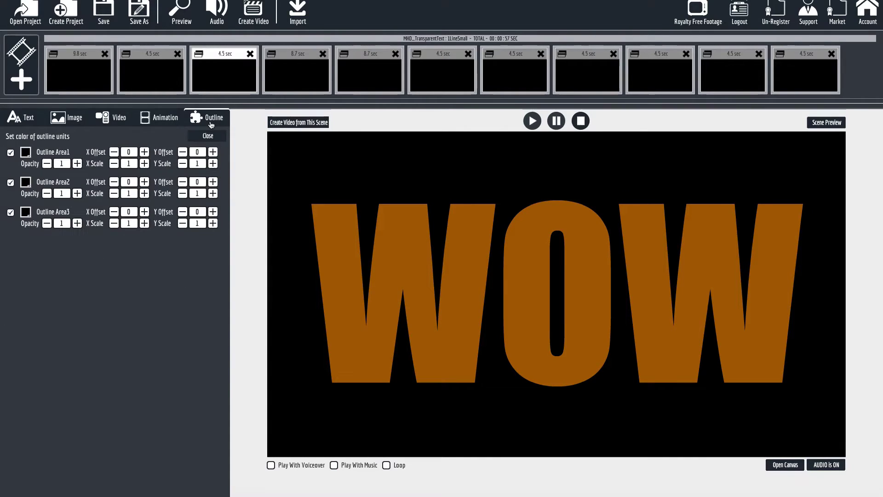
pyautogui.click(105, 121)
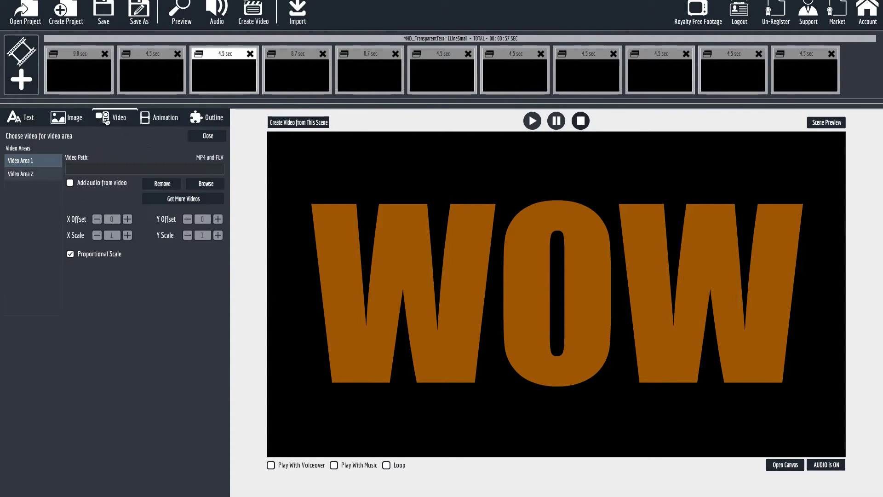
# Load clouds24.mp4 into Video Area 1 as the sky background
pyautogui.click(203, 184)
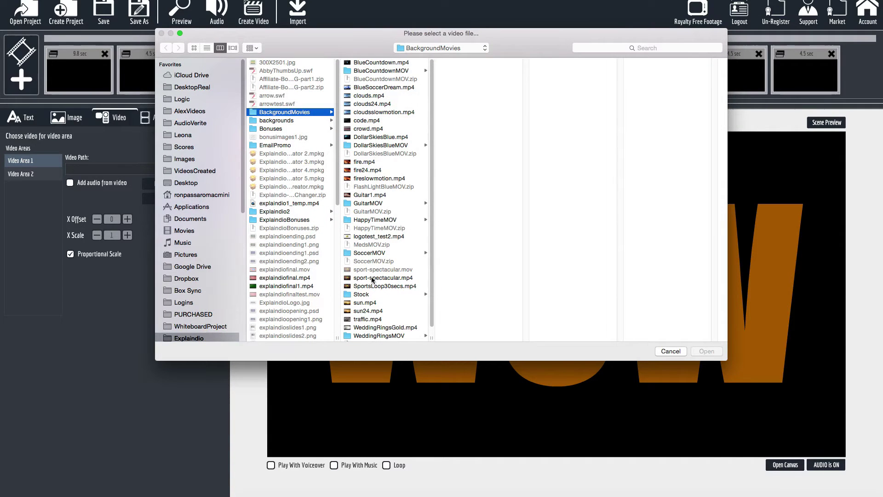
pyautogui.click(370, 104)
pyautogui.doubleClick(368, 105)
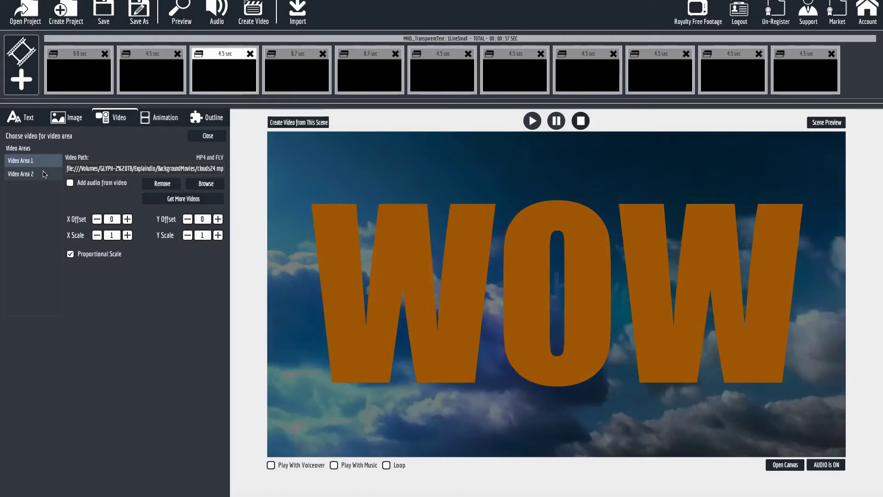
# Fill Video Area 2, the WOW letters, with the fire24.mp4 flames
pyautogui.click(44, 174)
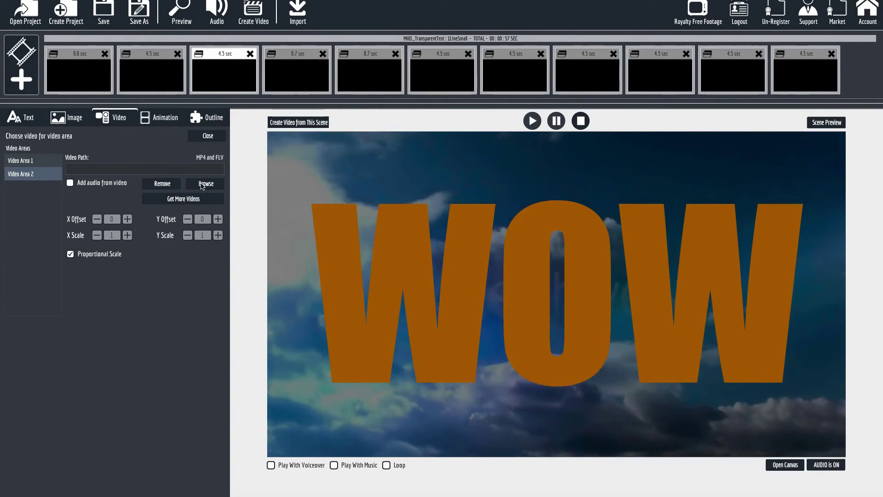
pyautogui.click(206, 183)
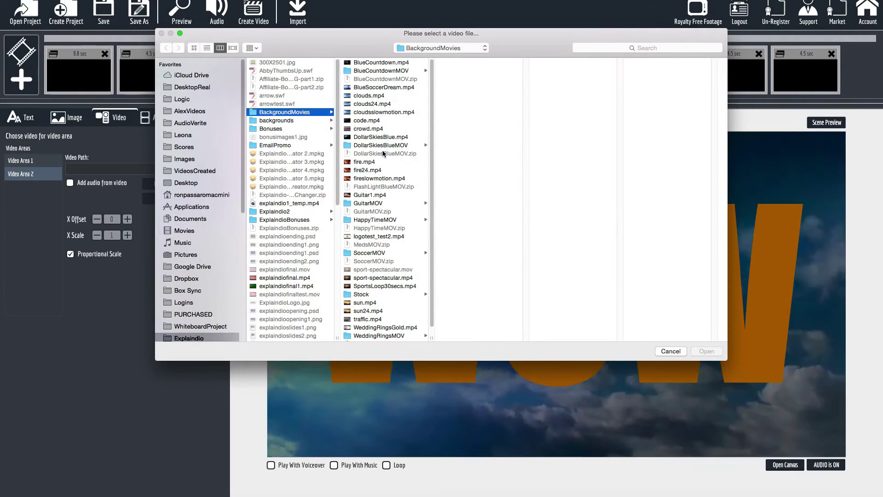
pyautogui.click(363, 104)
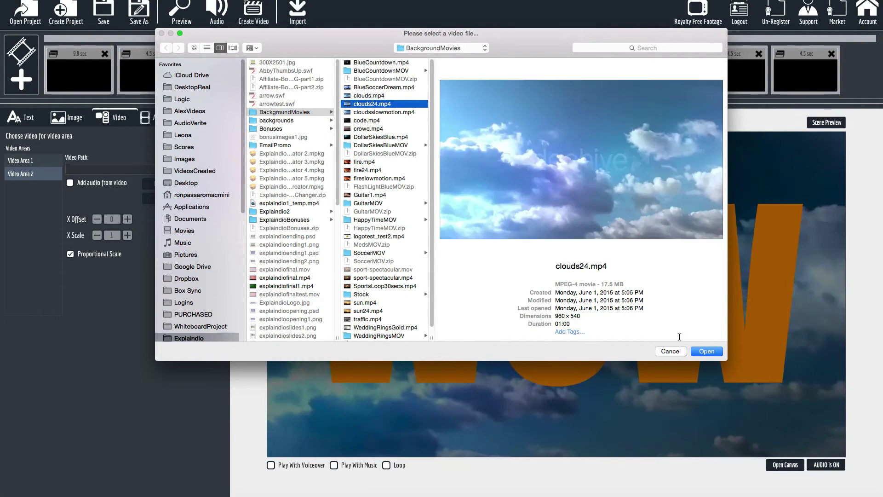
pyautogui.click(702, 351)
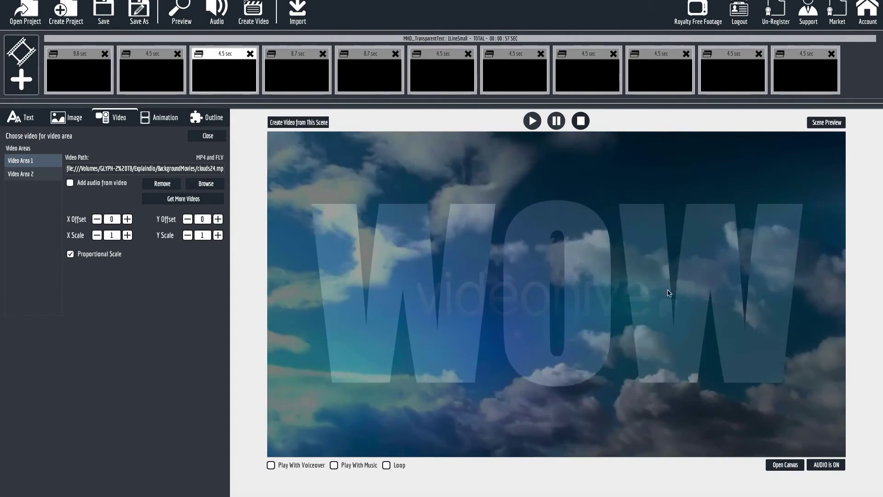
pyautogui.click(41, 174)
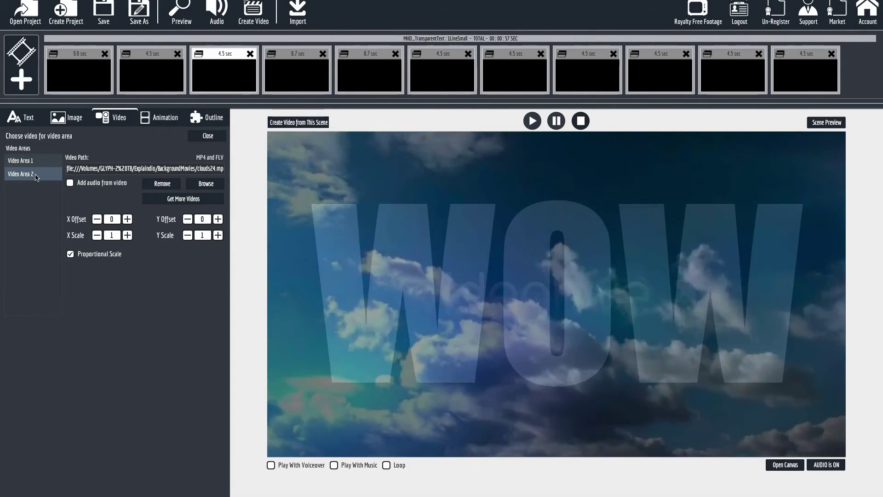
pyautogui.click(205, 183)
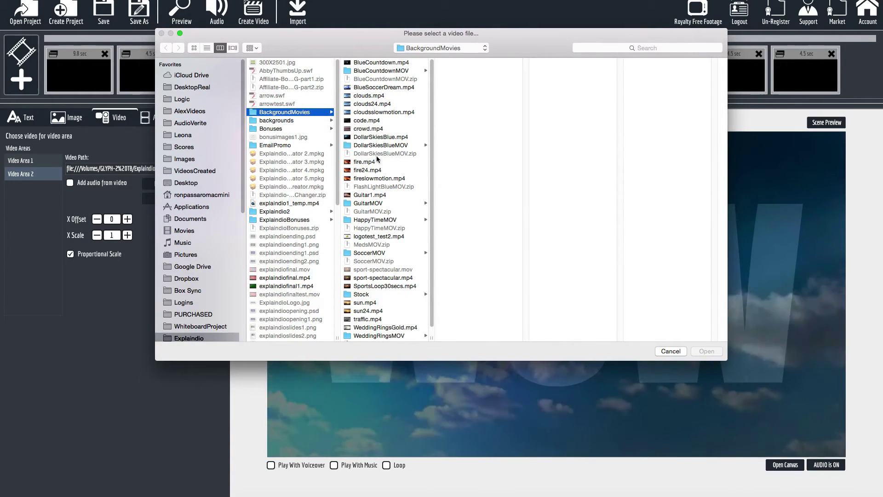
pyautogui.click(375, 170)
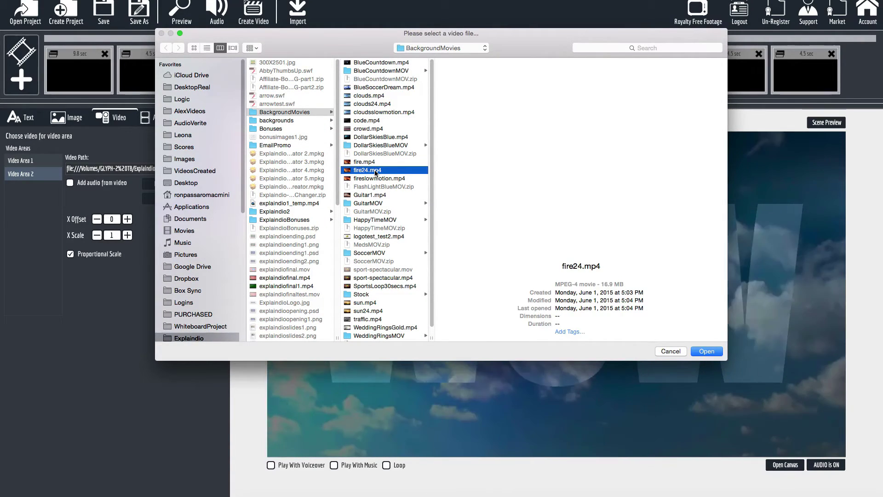
pyautogui.press('Return')
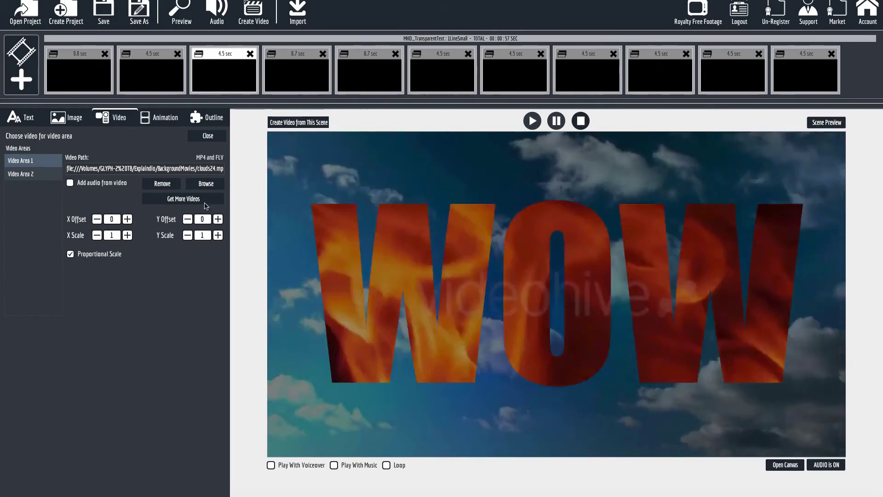
# Retype WOW as FIRE!! and open the 8.7 sec fourth scene
pyautogui.click(28, 119)
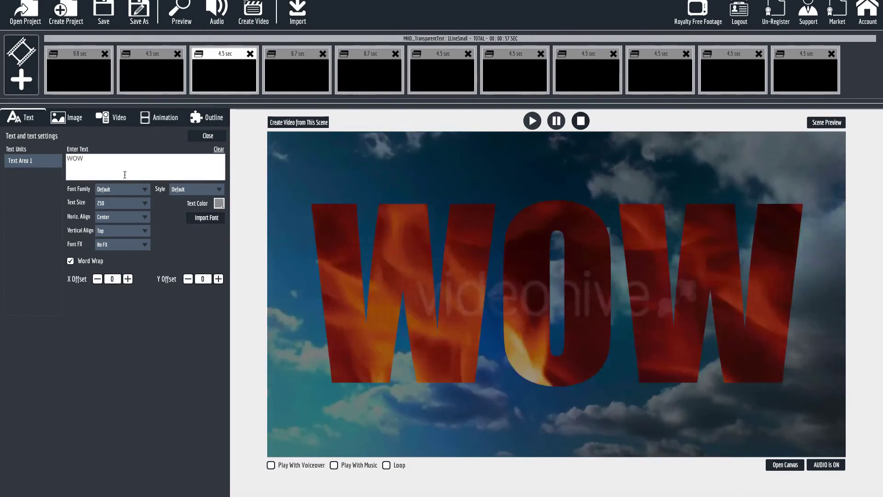
pyautogui.doubleClick(189, 166)
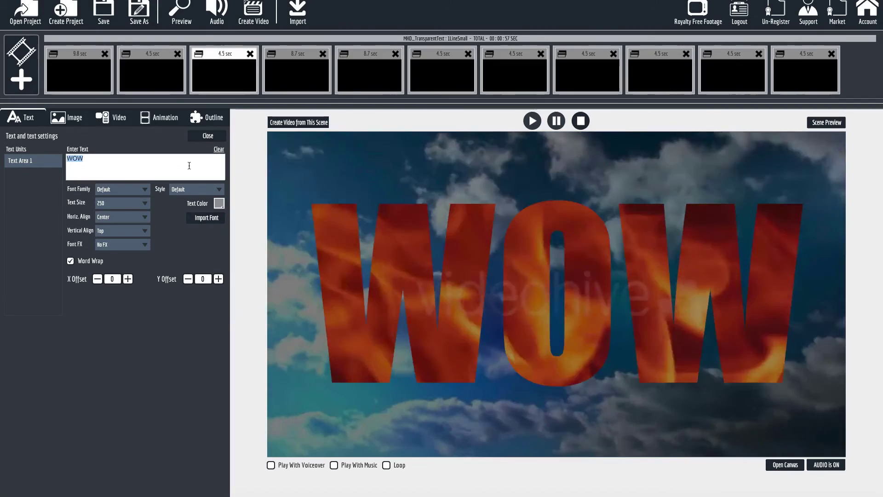
pyautogui.write('FIRE')
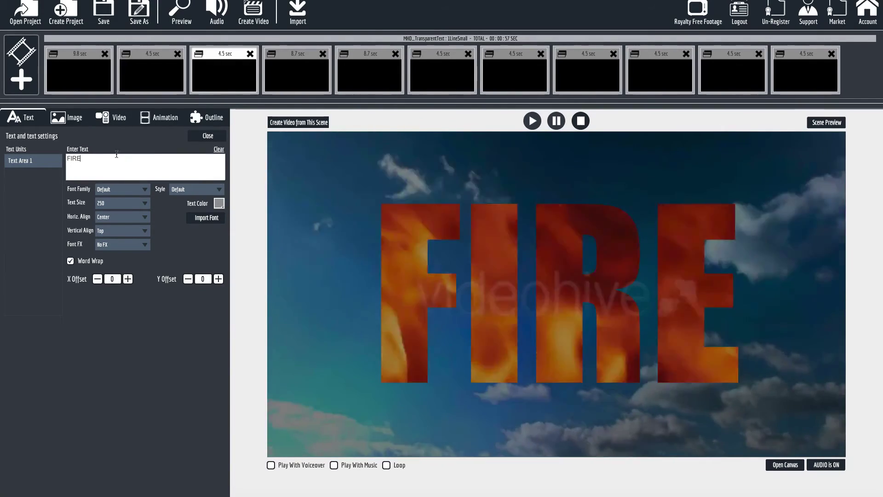
pyautogui.write('!!')
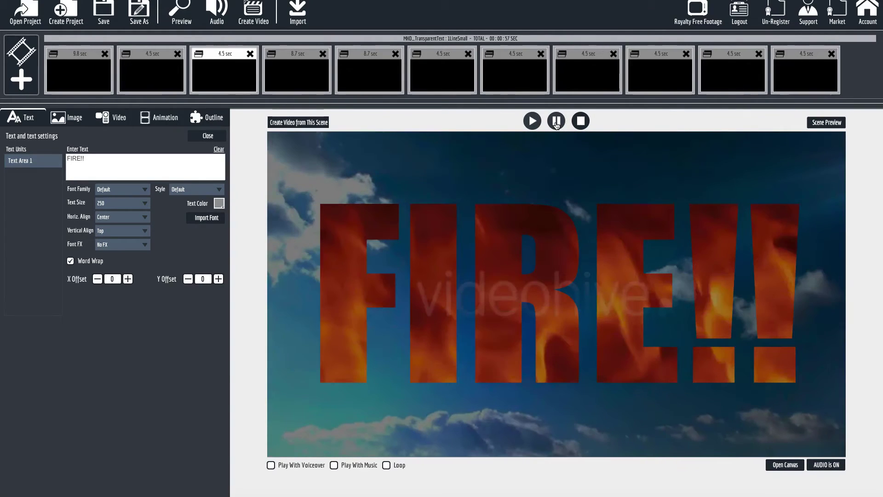
pyautogui.click(297, 75)
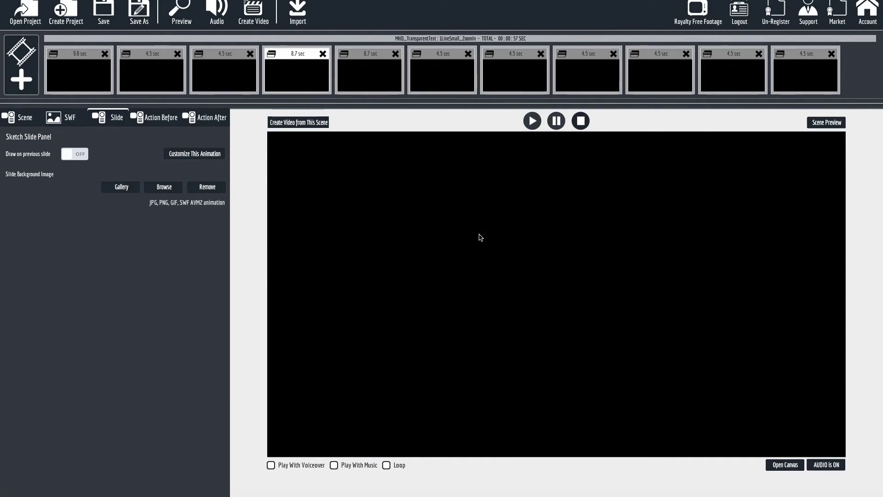
# Fill the MHDT letters' Image Area 1 with womanpool.jpg
pyautogui.click(529, 122)
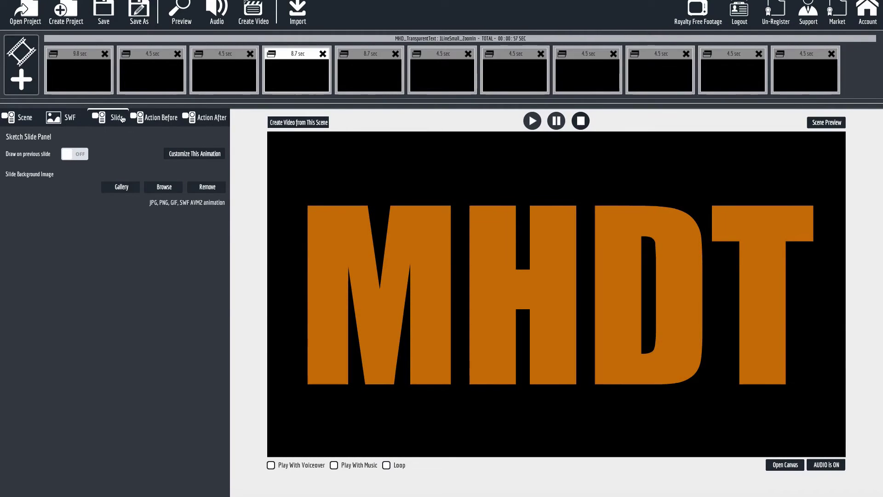
pyautogui.click(177, 155)
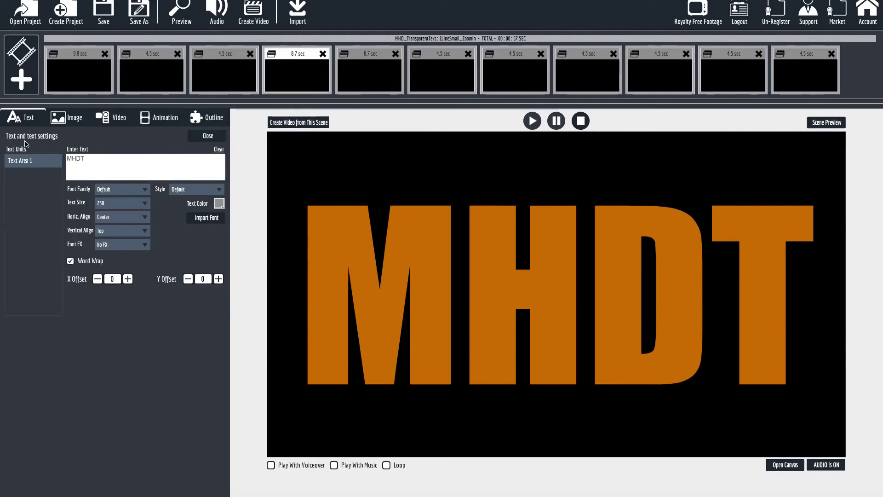
pyautogui.click(59, 117)
pyautogui.click(49, 172)
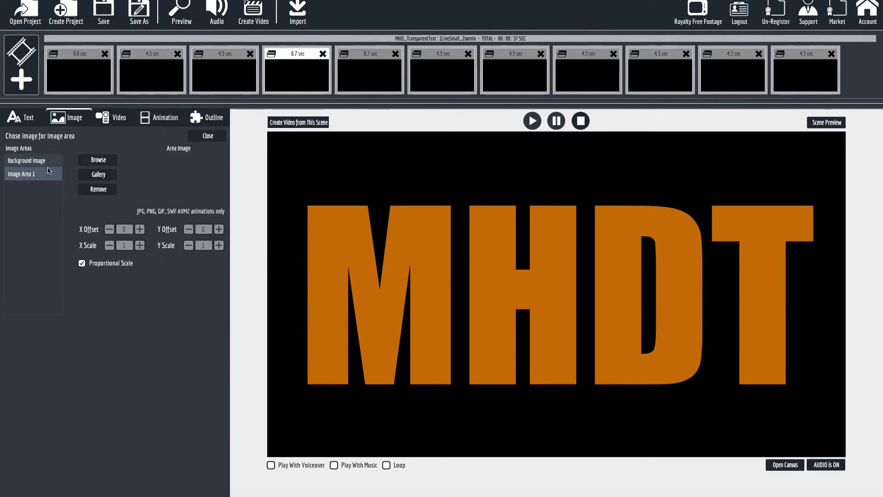
pyautogui.click(98, 160)
pyautogui.click(374, 145)
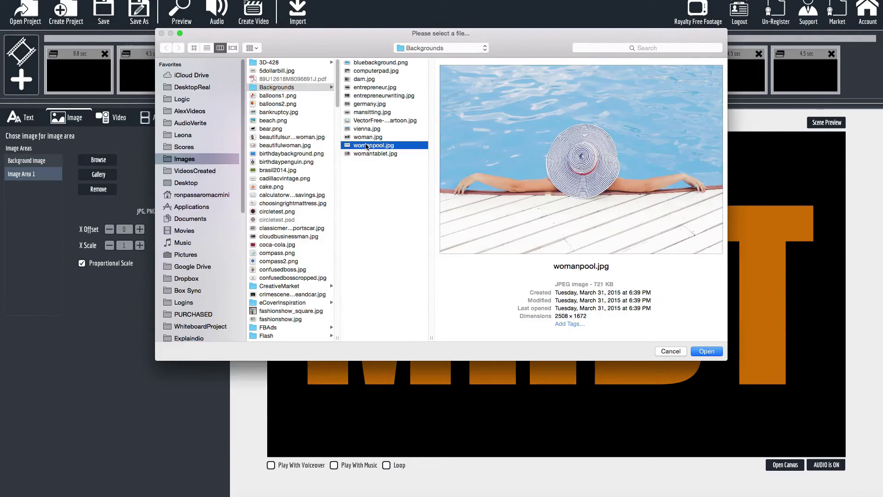
pyautogui.doubleClick(366, 146)
pyautogui.click(532, 122)
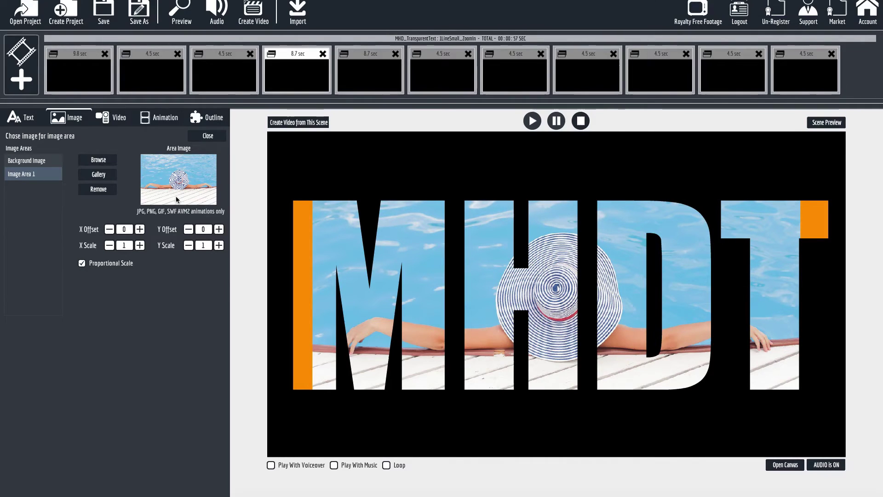
# Scale the photo to 1.34 and offset it to X -206, Y -148
pyautogui.click(219, 245)
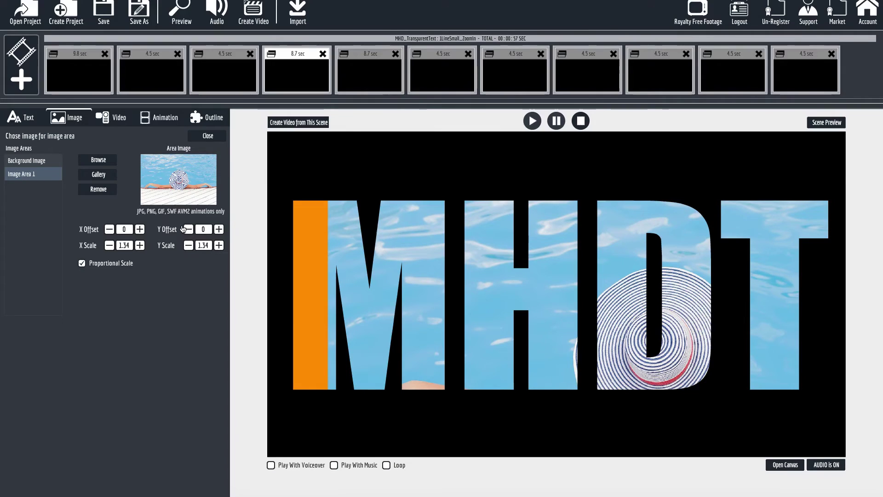
pyautogui.moveTo(110, 230); pyautogui.dragTo(109, 231)
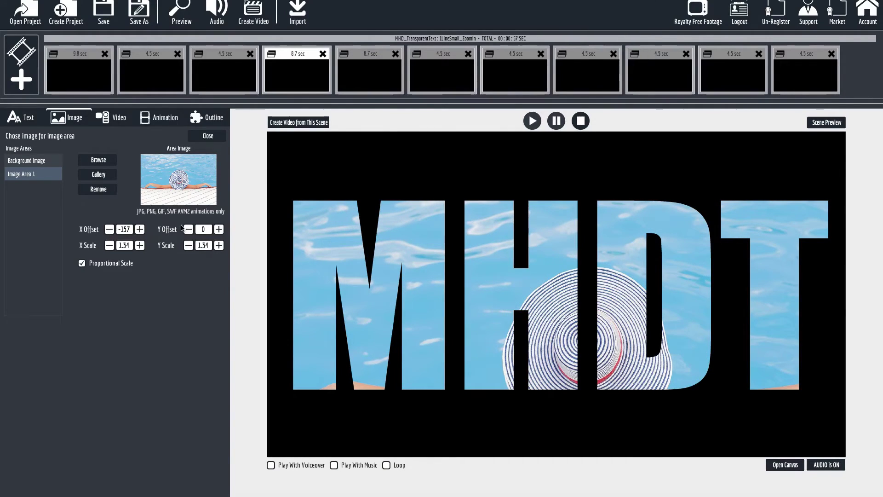
pyautogui.moveTo(189, 229); pyautogui.dragTo(189, 229)
pyautogui.moveTo(110, 230); pyautogui.dragTo(109, 229)
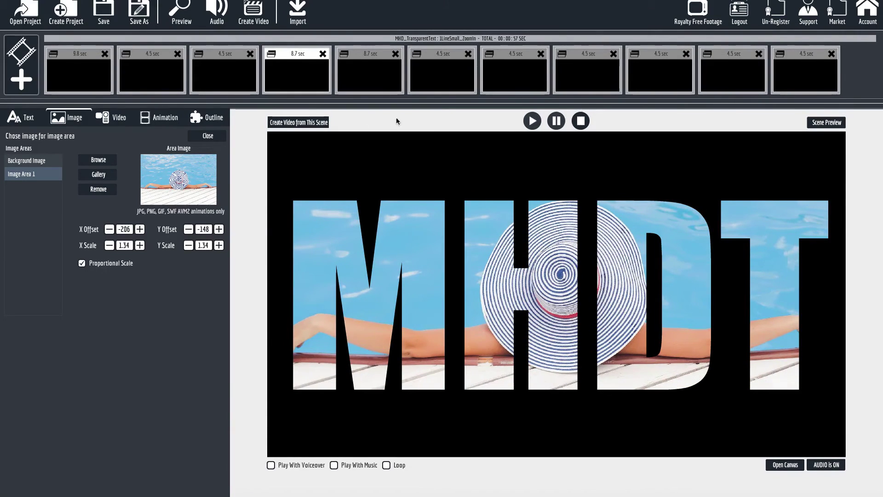
pyautogui.click(532, 122)
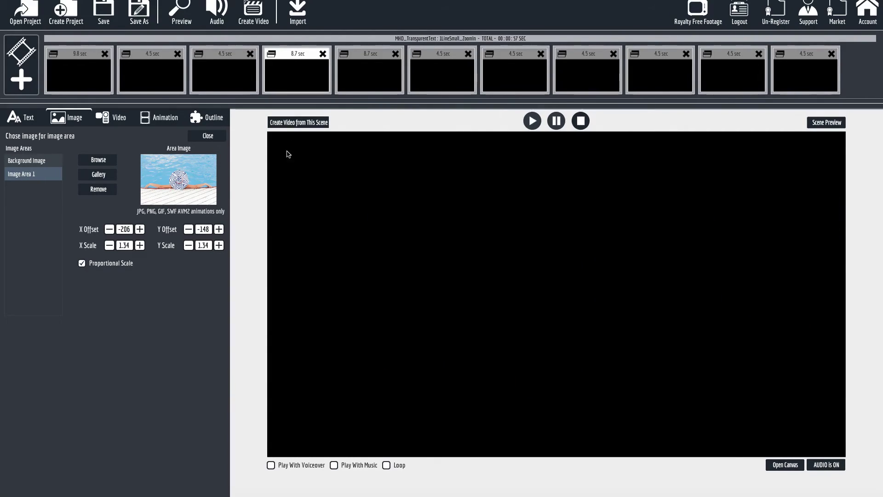
# Colour Outline Area1 yellow around the MHDT letters, preview, and open the fifth slide
pyautogui.click(207, 118)
pyautogui.click(26, 154)
pyautogui.click(93, 194)
pyautogui.click(125, 203)
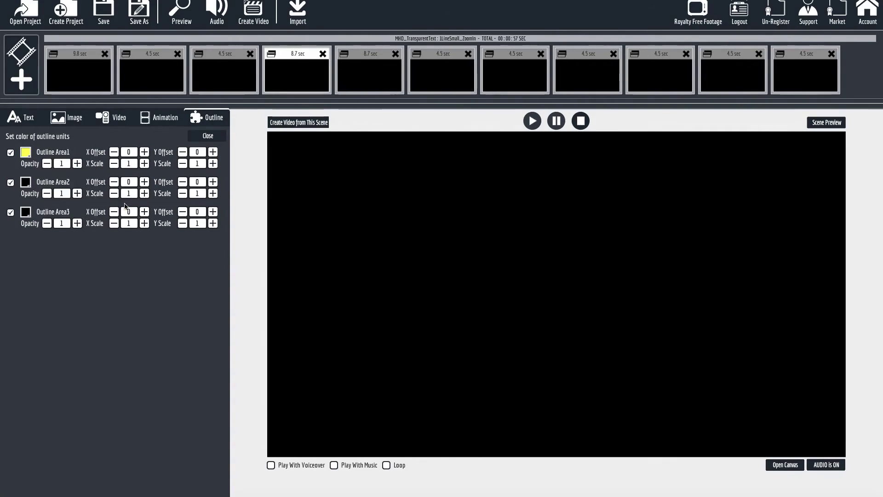
pyautogui.click(531, 121)
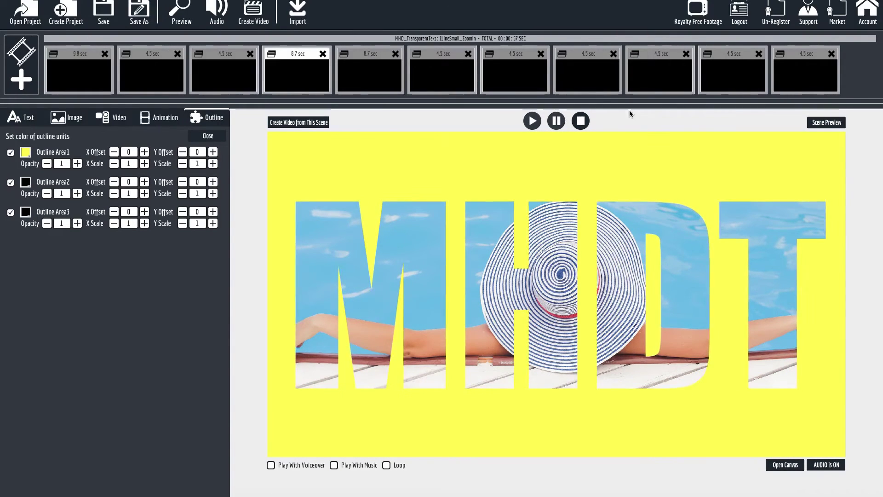
pyautogui.click(383, 75)
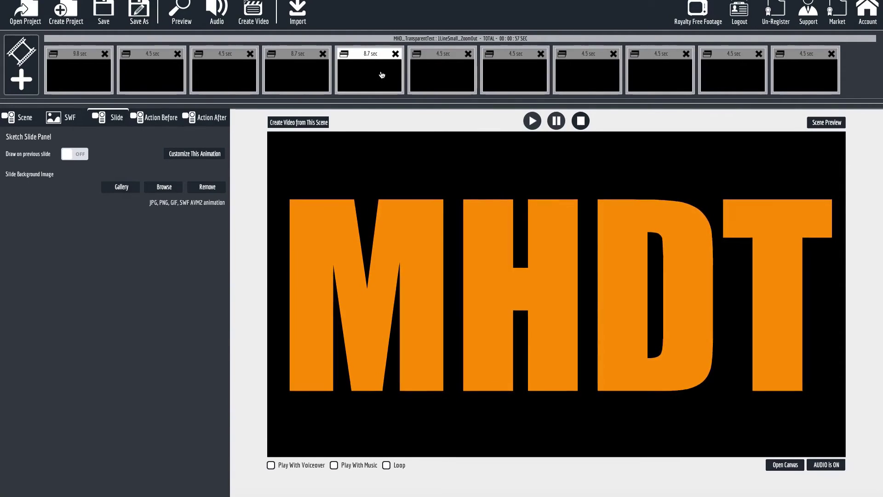
# On the 2Lines slide, set Outline Area3 to #00cc99 and Outline Area2 to #ffcc00
pyautogui.click(445, 73)
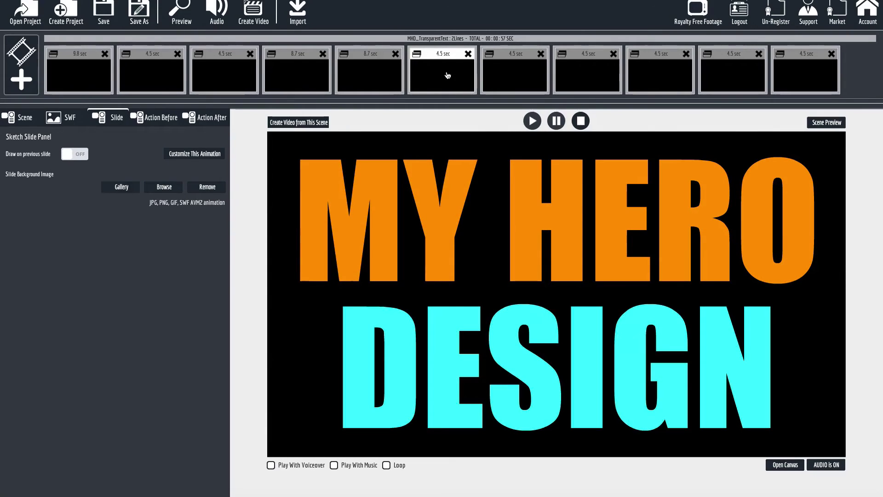
pyautogui.click(532, 121)
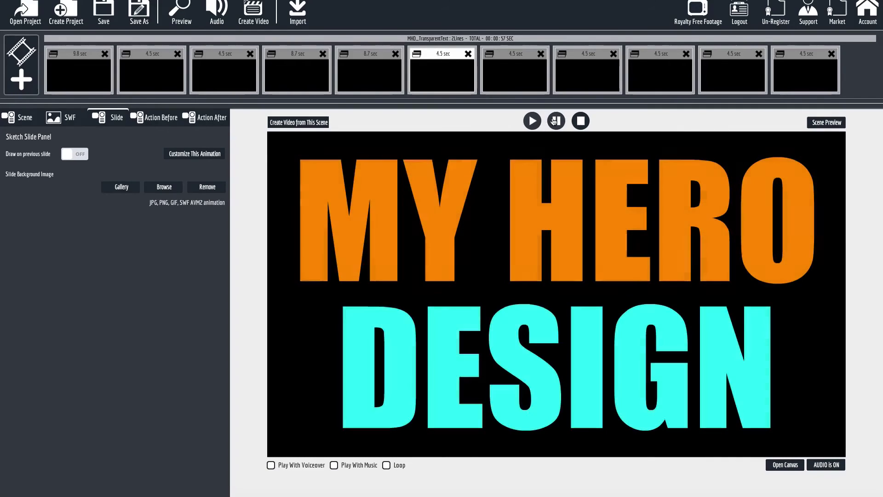
pyautogui.click(217, 153)
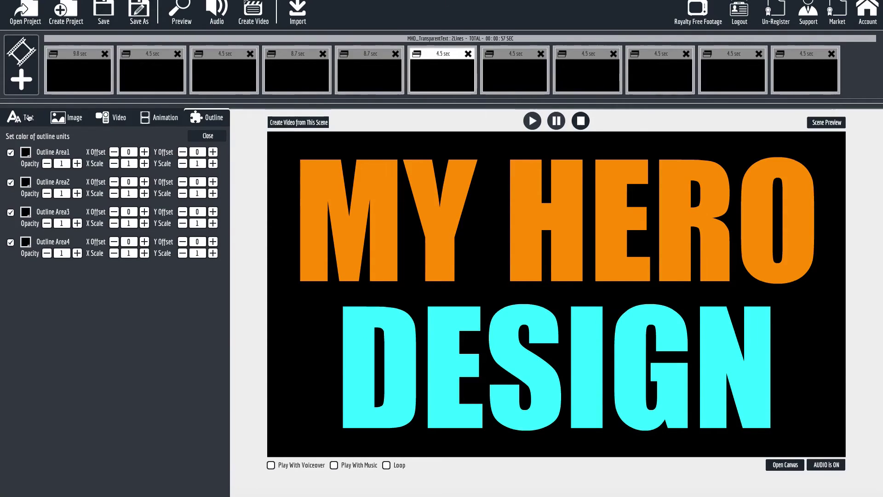
pyautogui.click(27, 213)
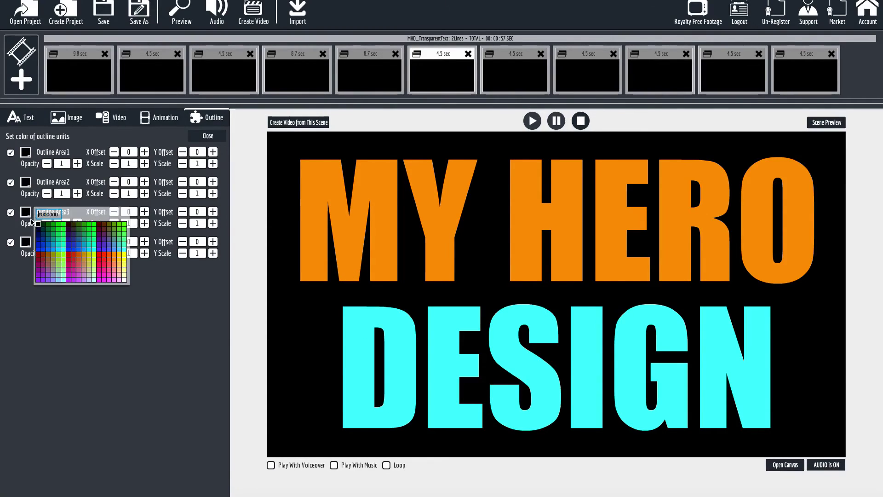
pyautogui.click(61, 243)
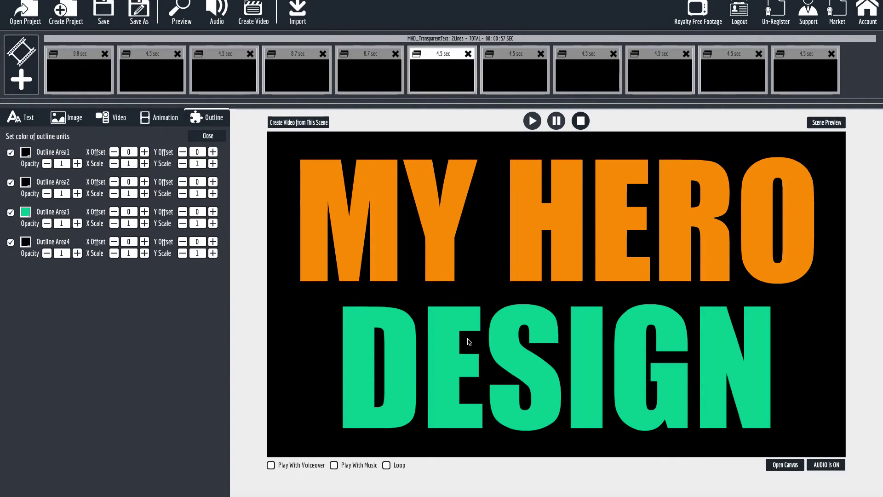
pyautogui.click(26, 184)
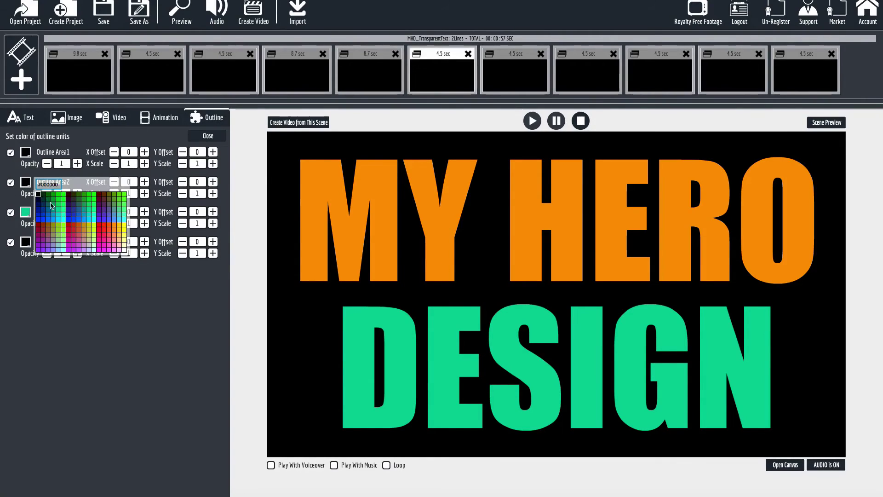
pyautogui.click(120, 226)
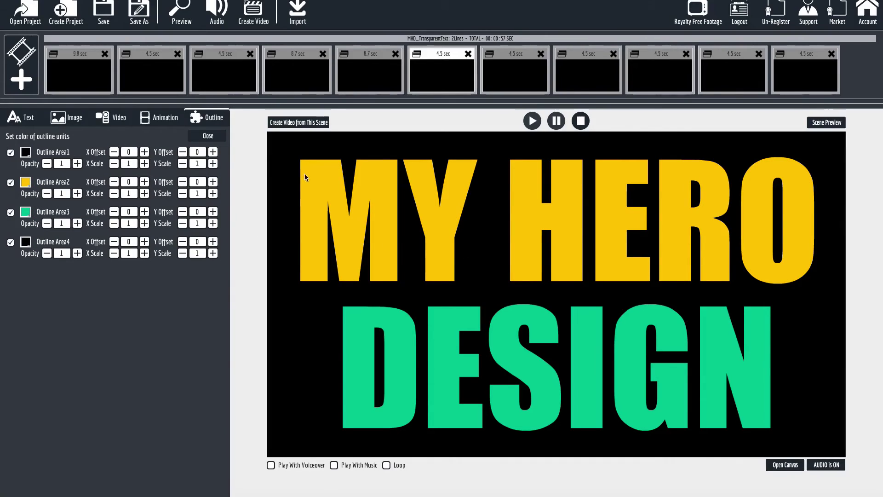
# Fill MY HERO with fire24.mp4 and DESIGN (Video Area 3) with clouds24.mp4
pyautogui.click(111, 117)
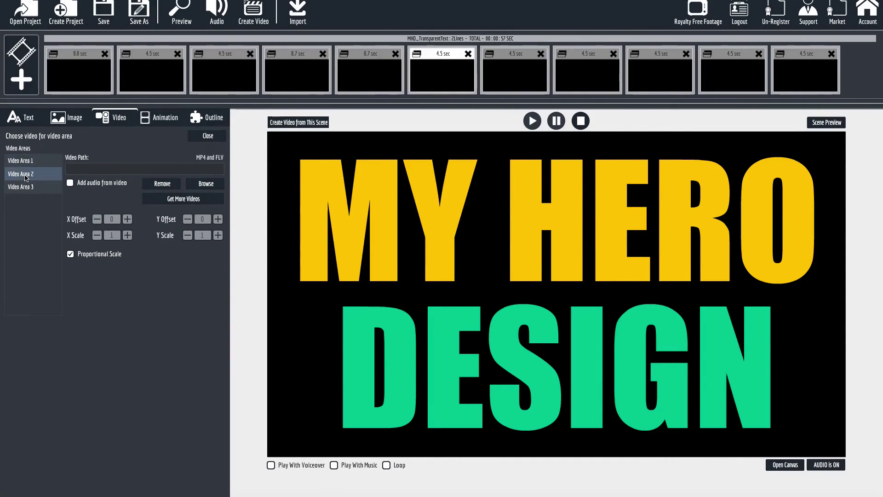
pyautogui.click(206, 184)
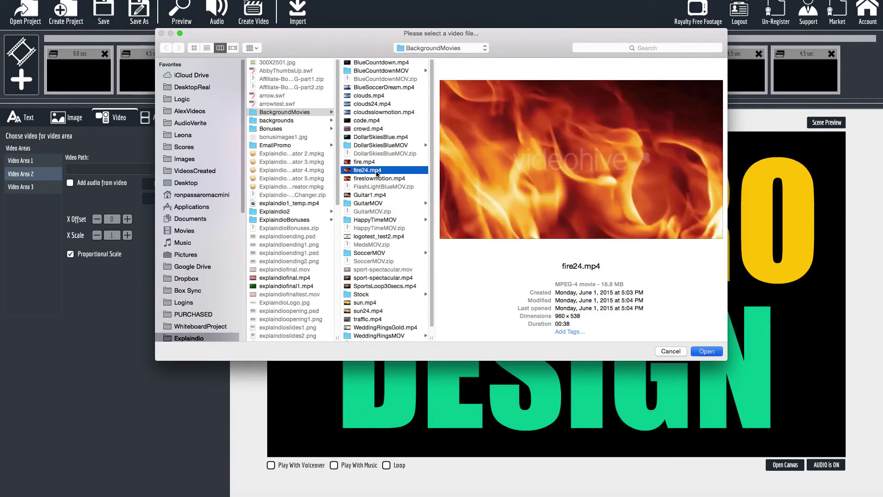
pyautogui.doubleClick(377, 172)
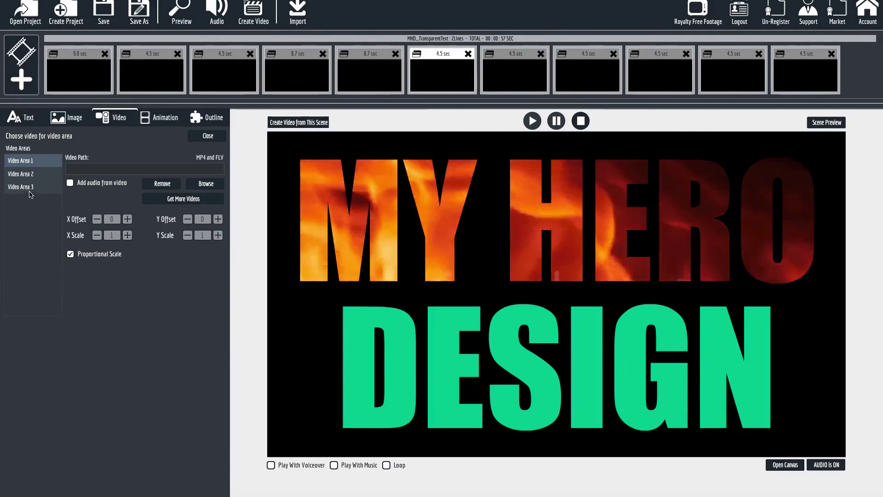
pyautogui.click(29, 190)
pyautogui.click(205, 184)
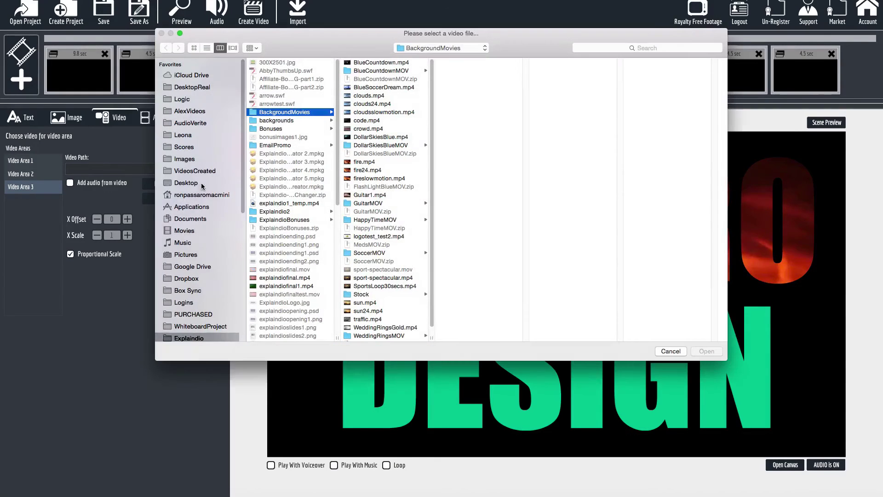
pyautogui.doubleClick(372, 104)
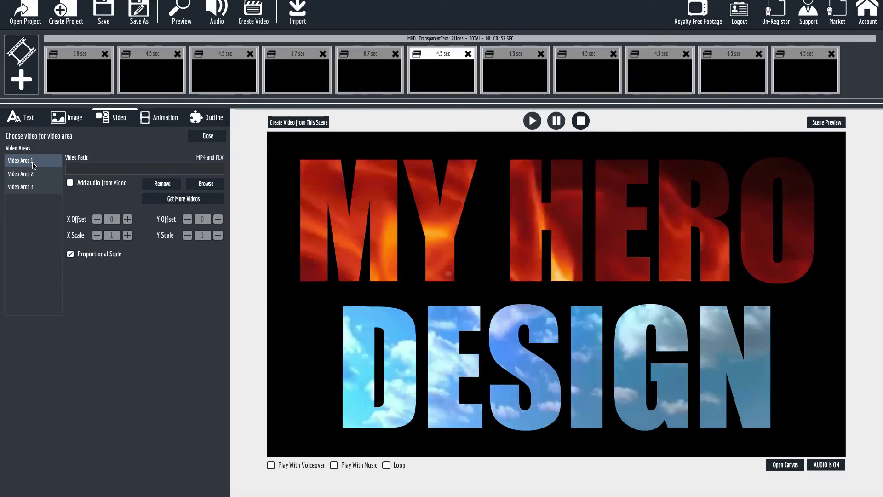
# Set sun24.mp4 as the sunset background video in Video Area 1
pyautogui.click(193, 185)
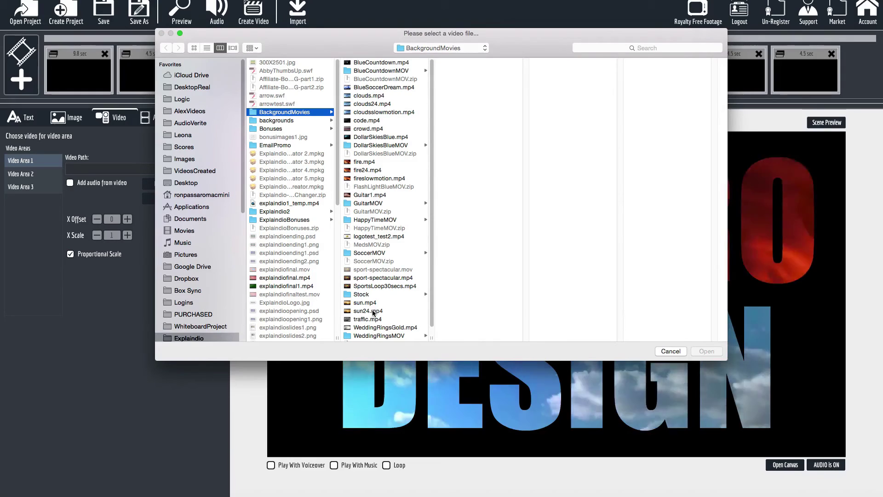
pyautogui.click(377, 310)
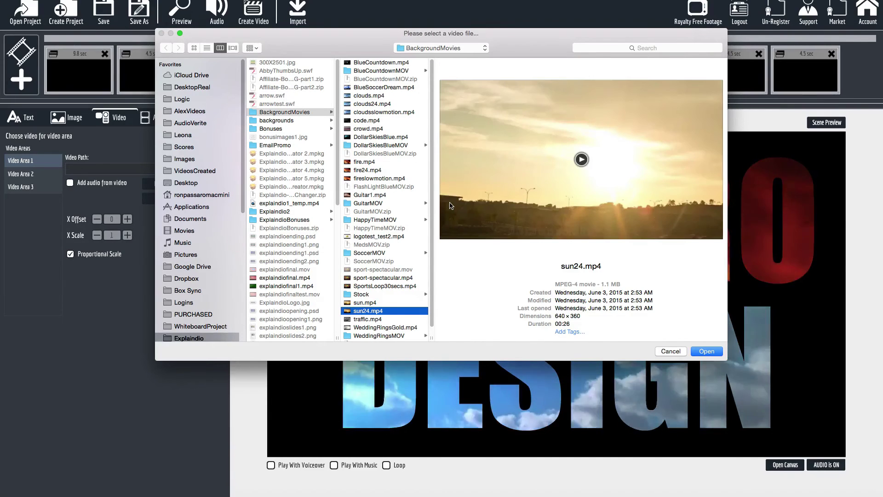
pyautogui.press('Return')
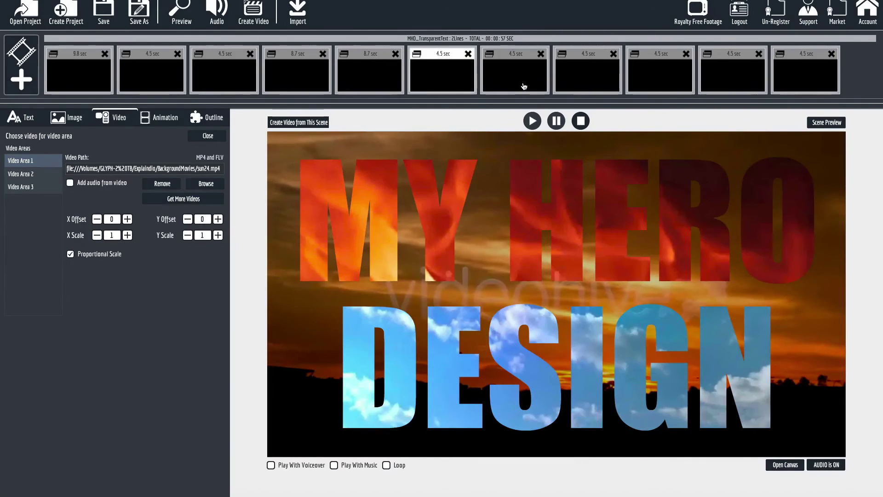
# Preview the seventh slide and the LeftRightBounce slide animations
pyautogui.click(524, 87)
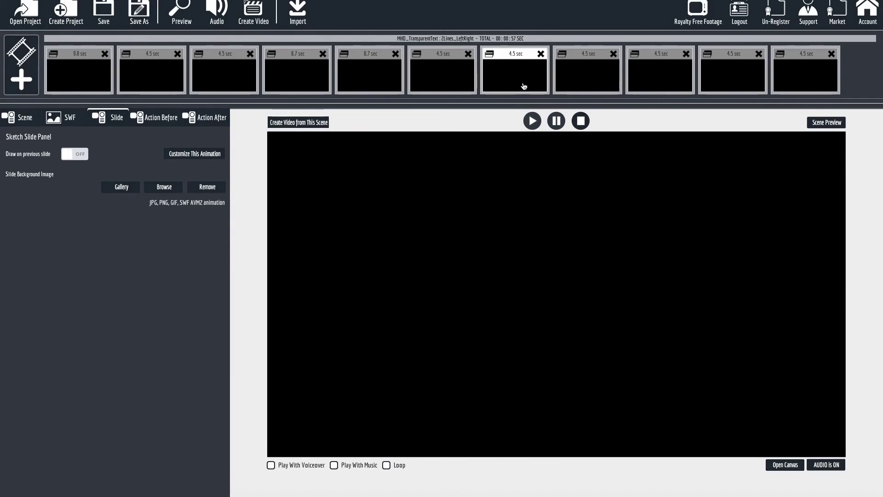
pyautogui.click(515, 87)
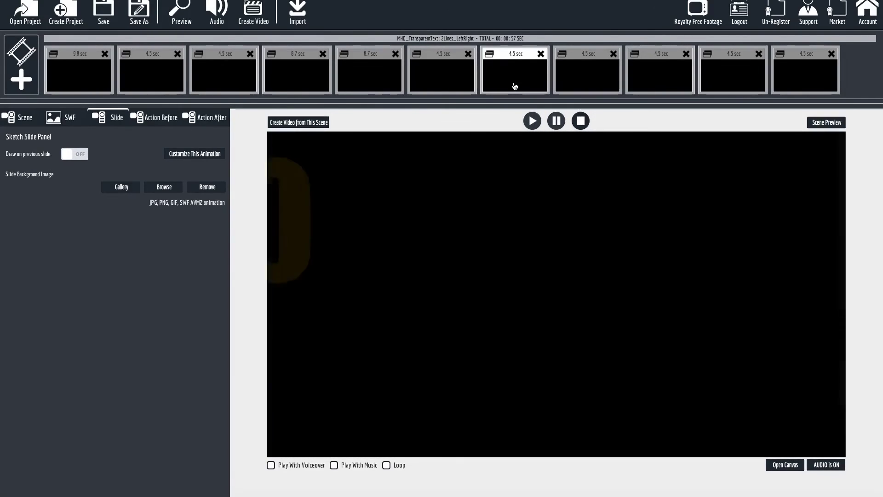
pyautogui.click(582, 87)
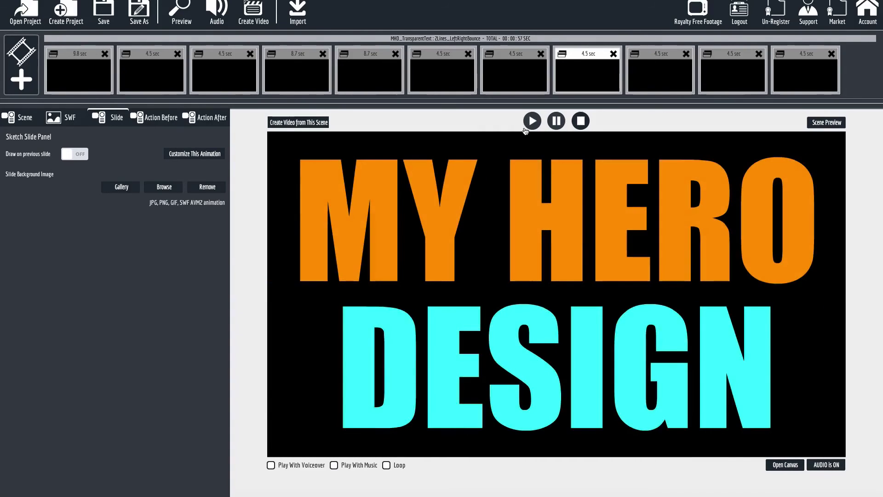
pyautogui.click(532, 121)
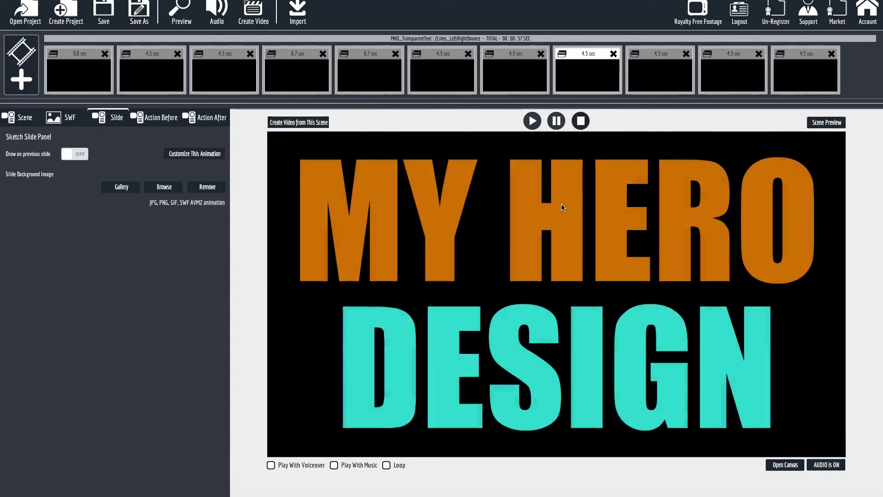
# Preview the two-line title slides 9 and 10, then open the three-line last slide
pyautogui.click(644, 80)
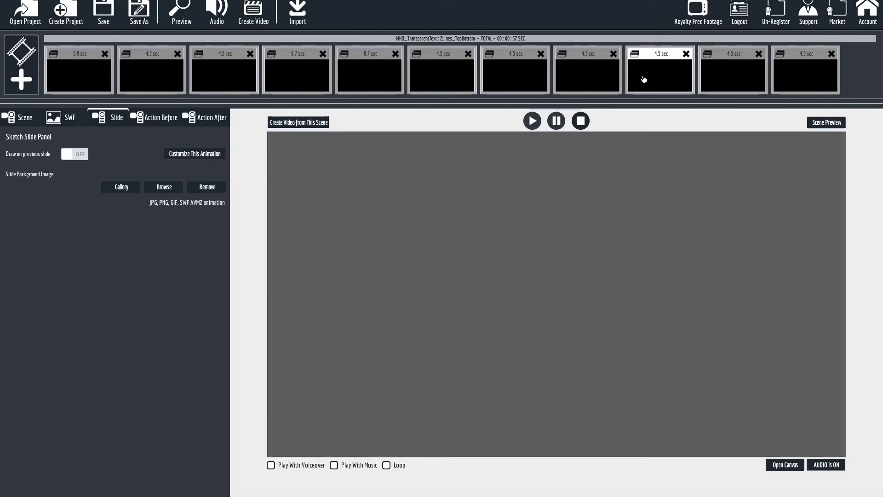
pyautogui.click(532, 120)
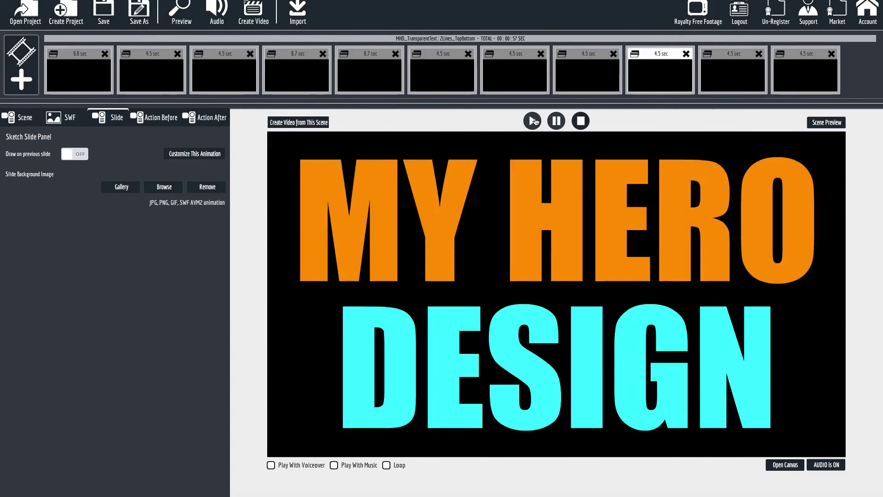
pyautogui.click(703, 79)
pyautogui.click(535, 121)
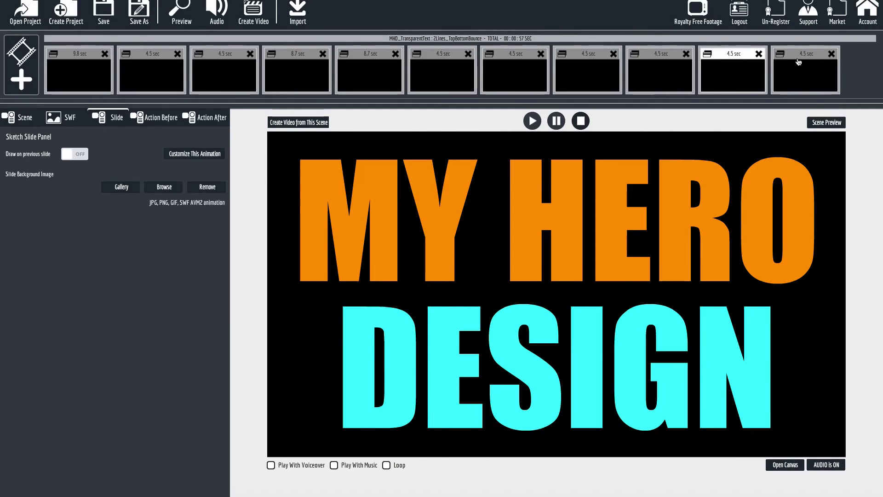
pyautogui.click(804, 66)
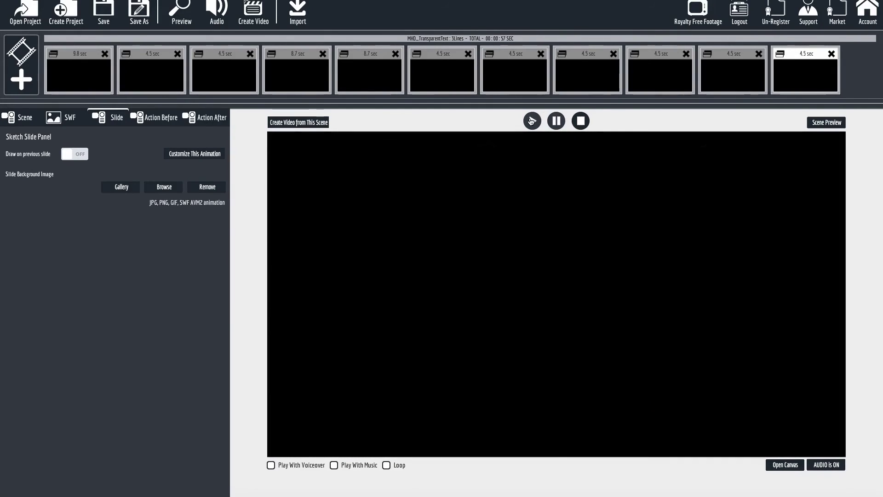
pyautogui.click(531, 121)
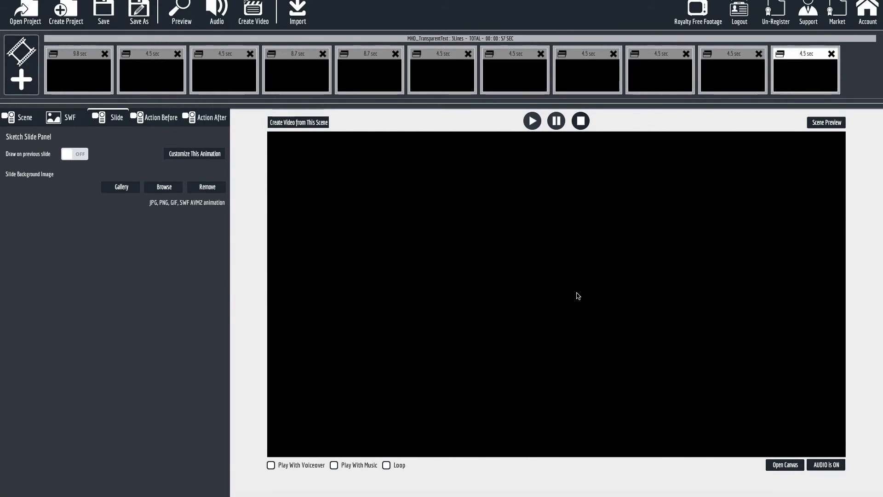
# Set Outline Area2 to yellow-green for the title text and Outline Area1 to teal for the background
pyautogui.click(534, 122)
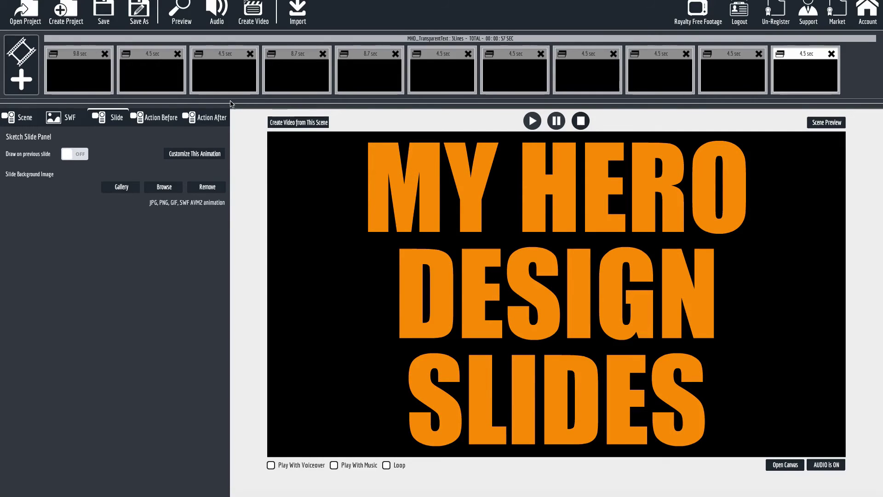
pyautogui.click(188, 154)
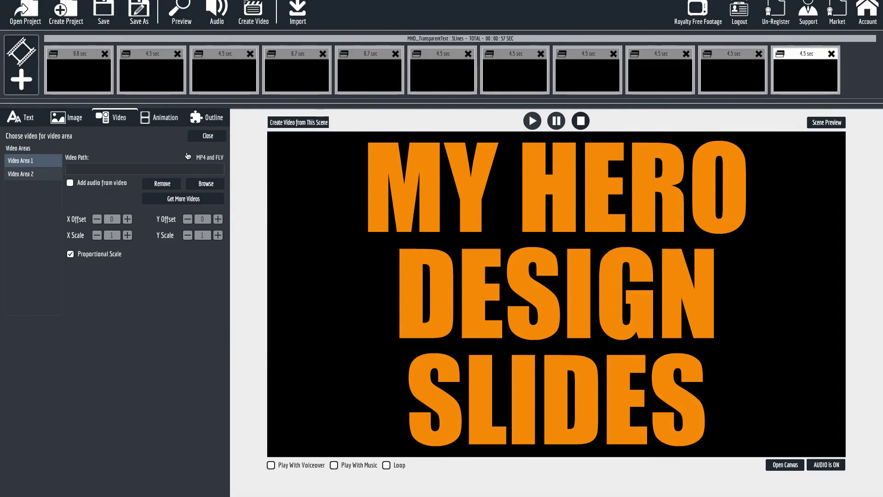
pyautogui.click(207, 119)
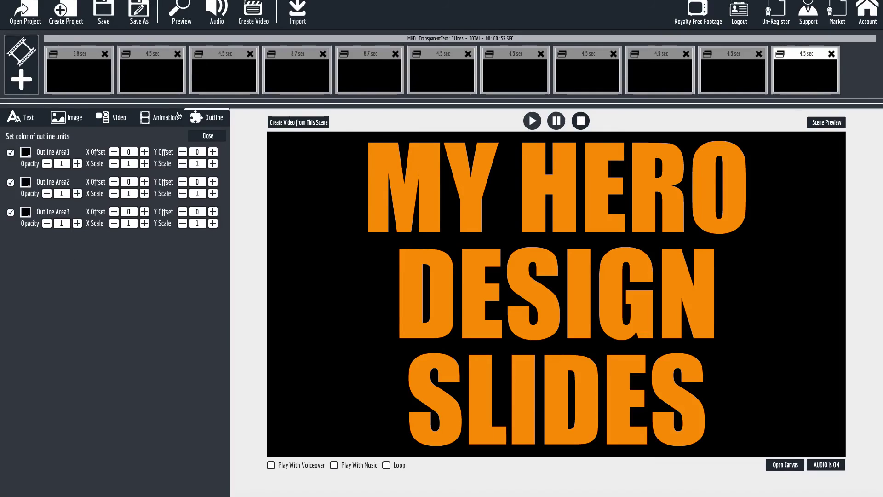
pyautogui.click(26, 183)
pyautogui.click(90, 227)
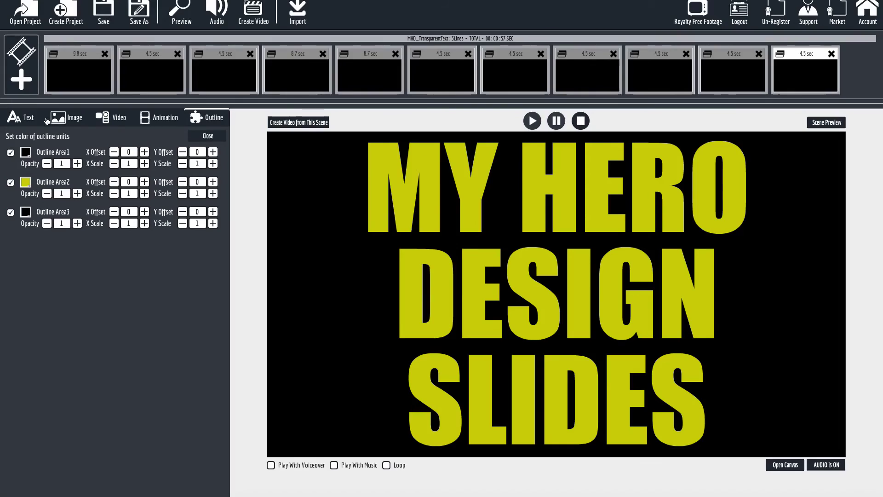
pyautogui.click(29, 155)
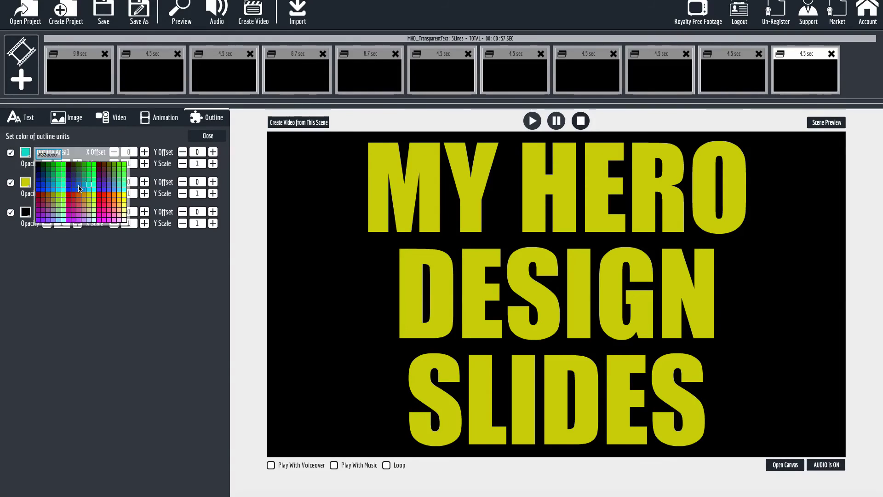
pyautogui.click(54, 181)
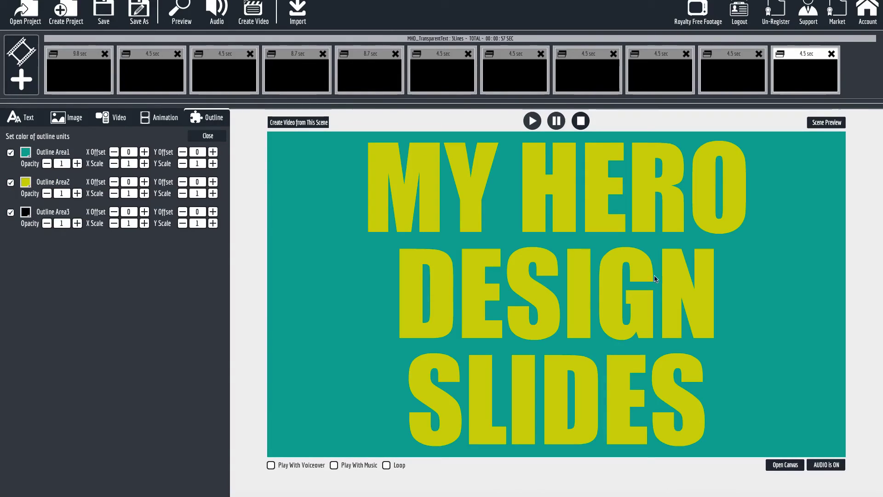
pyautogui.click(652, 111)
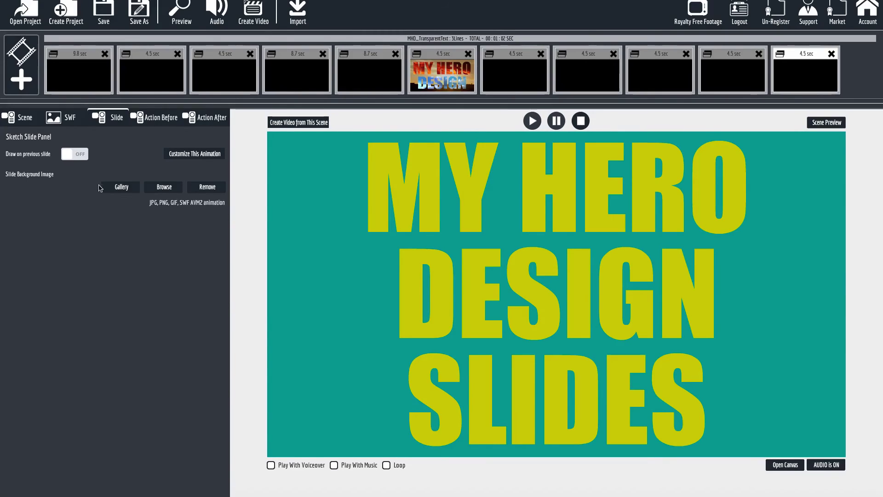
pyautogui.click(172, 154)
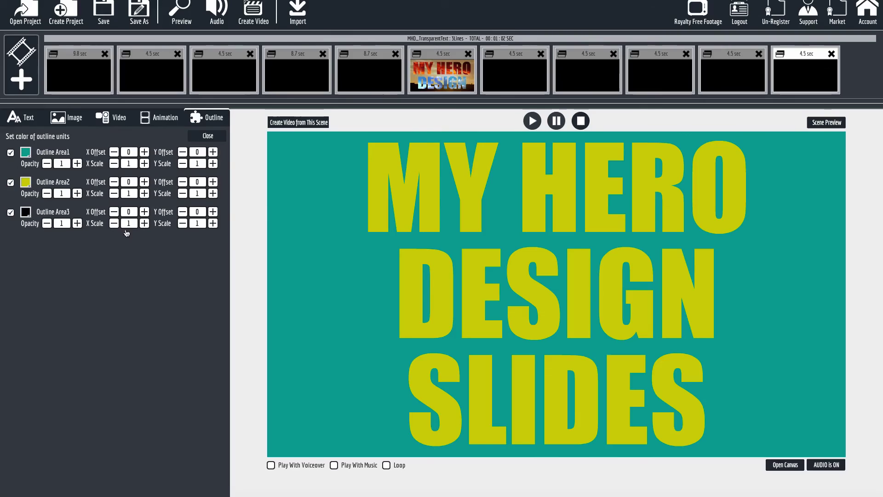
pyautogui.click(203, 136)
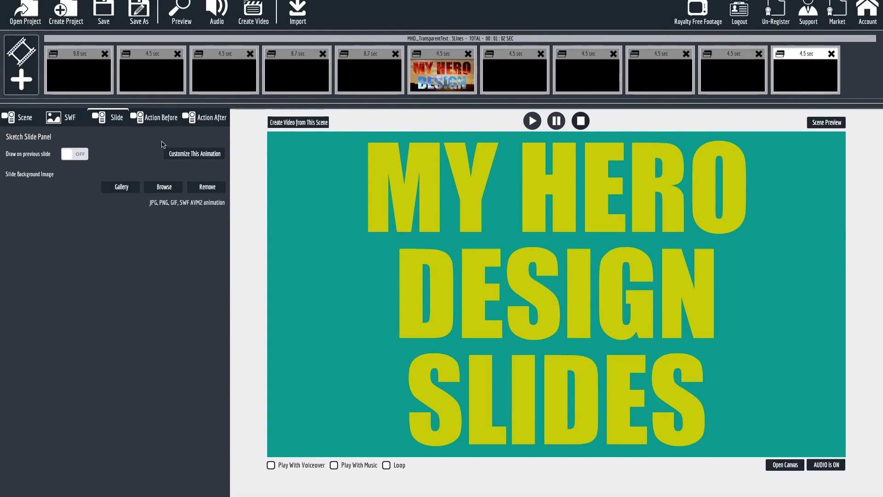
# Set the slide's Action Before Show Action to Nothing with a 1-frame duration
pyautogui.click(156, 118)
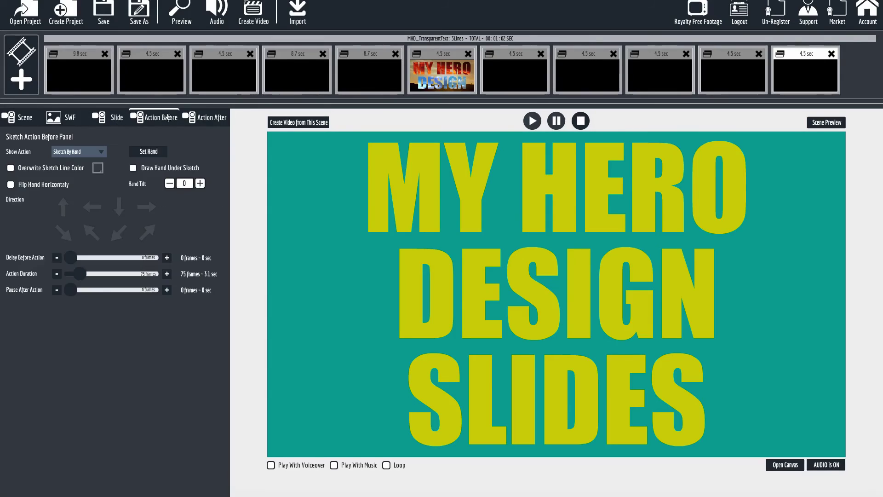
pyautogui.click(201, 121)
pyautogui.click(169, 121)
pyautogui.click(532, 121)
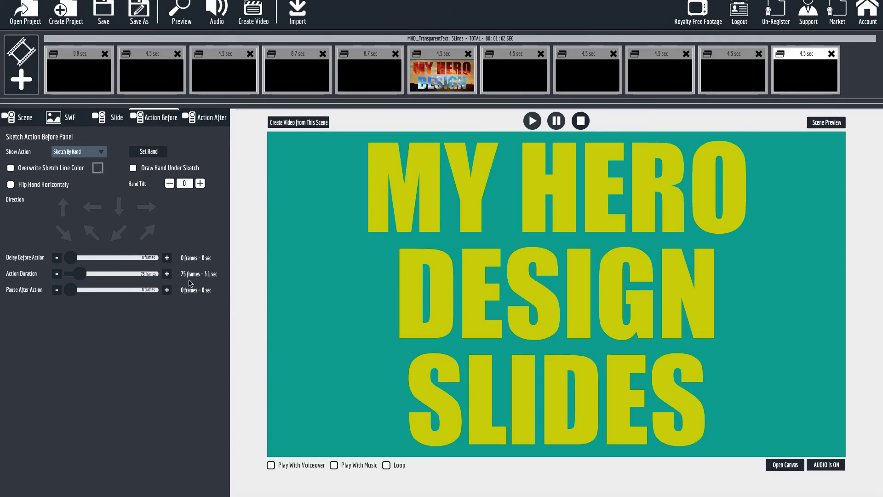
pyautogui.moveTo(85, 276); pyautogui.dragTo(70, 277)
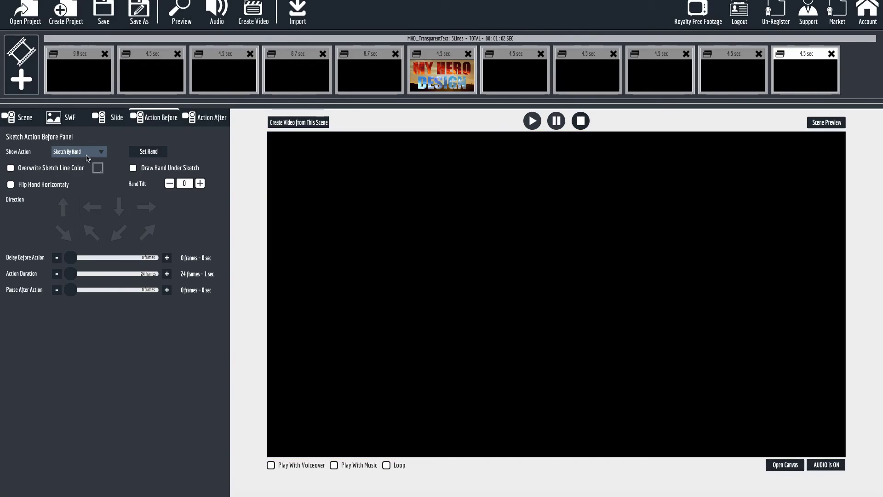
pyautogui.click(78, 151)
pyautogui.click(75, 166)
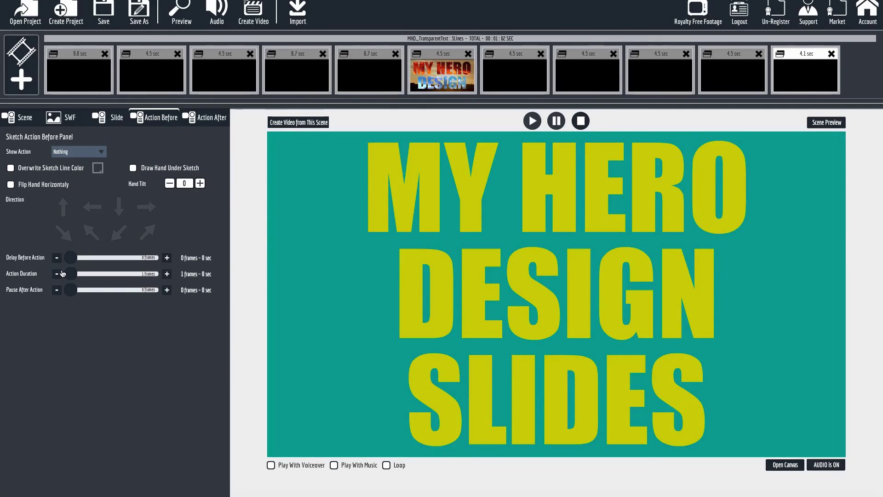
pyautogui.click(63, 273)
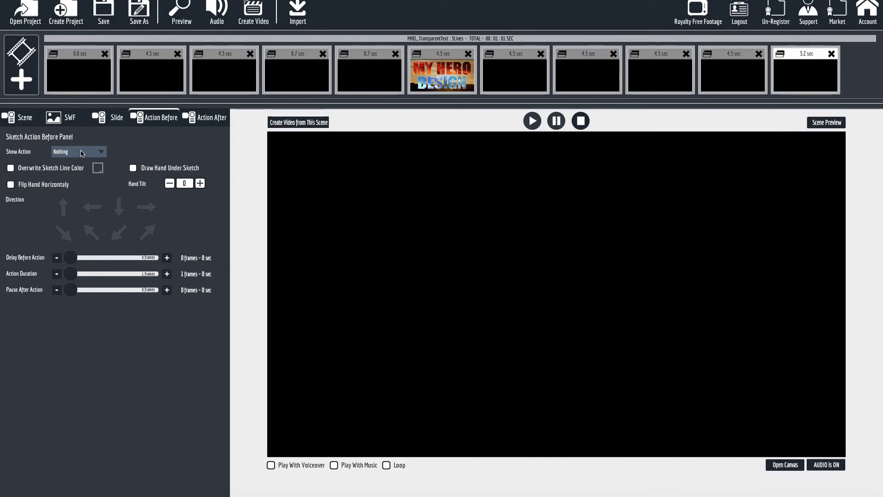
pyautogui.click(67, 155)
pyautogui.click(67, 166)
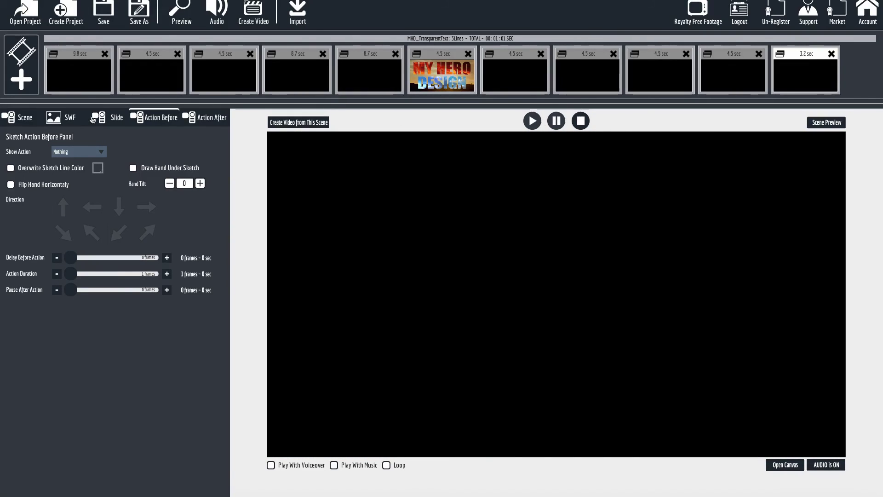
pyautogui.click(113, 118)
# Uncheck Outline Area3 in the animation's Outline settings
pyautogui.click(210, 155)
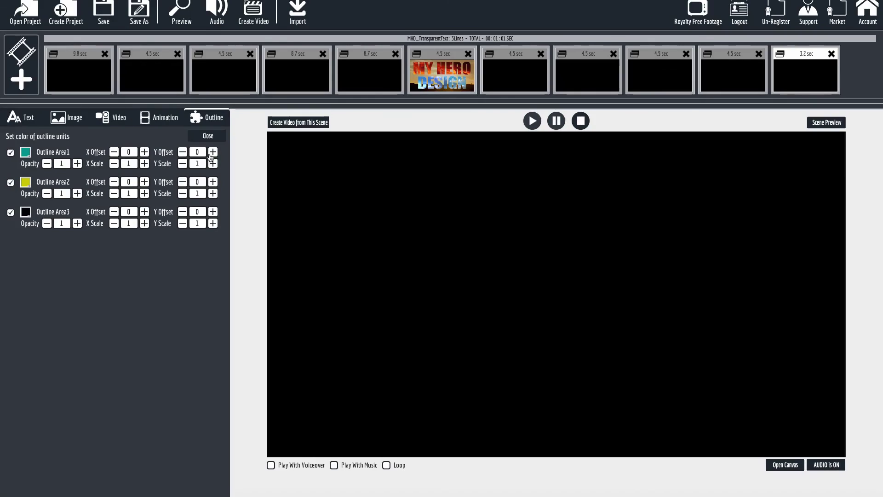
pyautogui.click(527, 122)
pyautogui.click(159, 119)
pyautogui.click(196, 123)
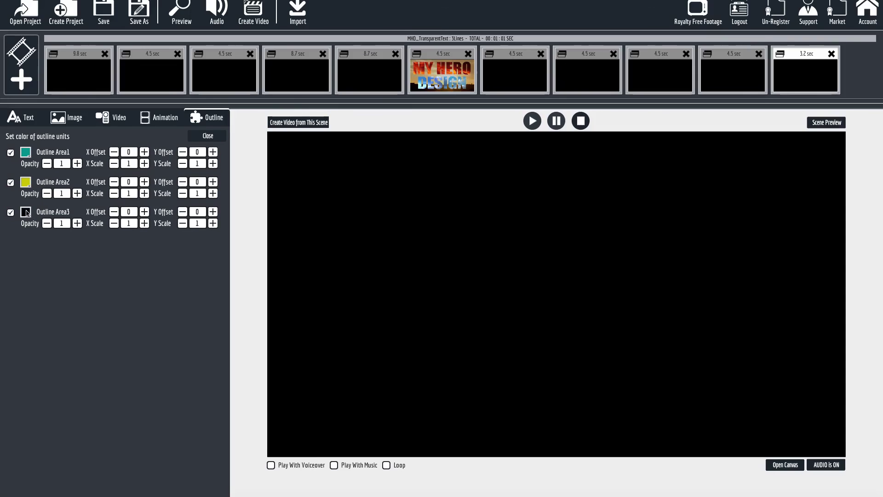
pyautogui.click(10, 213)
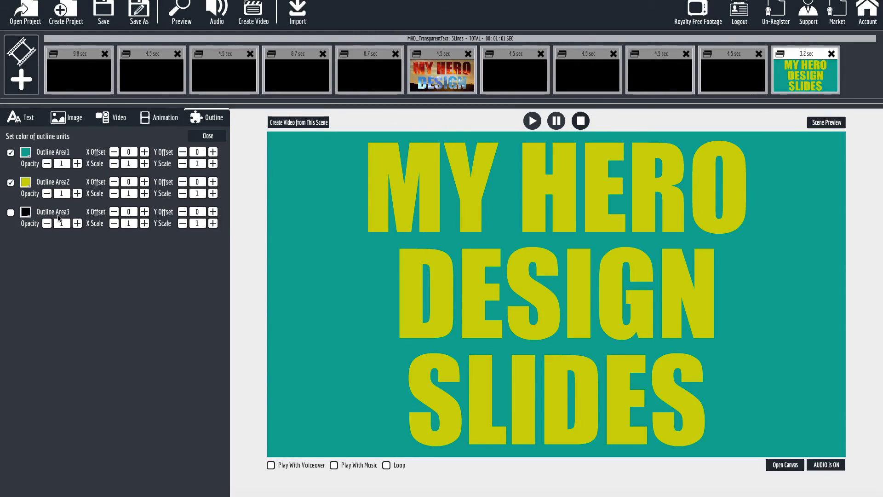
# Set the sixth slide's Show Action to Nothing and its Action Duration to 1 frame
pyautogui.click(442, 82)
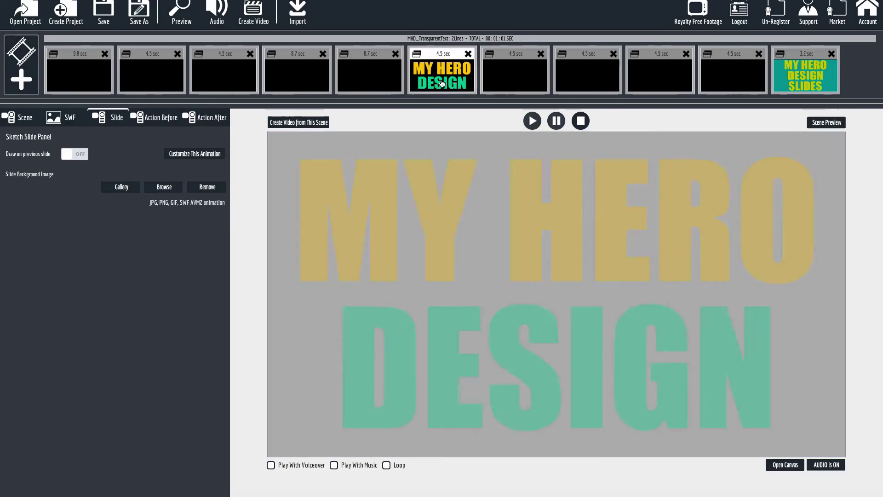
pyautogui.click(175, 153)
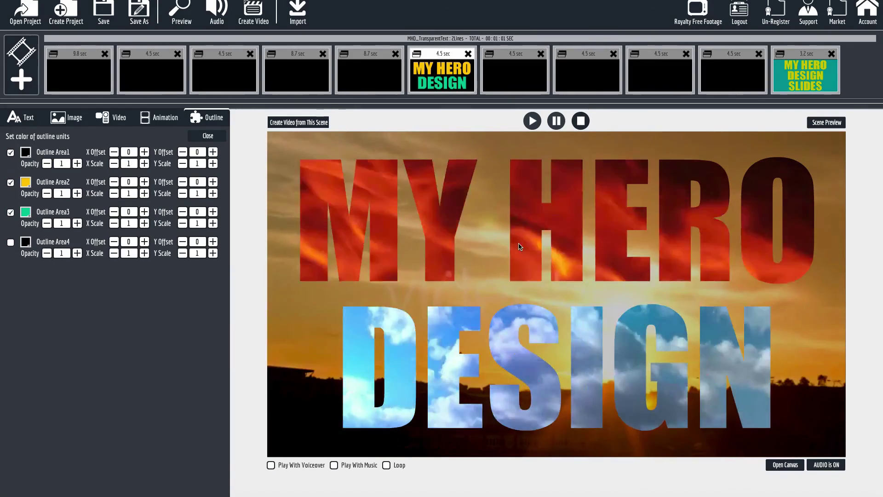
pyautogui.click(206, 137)
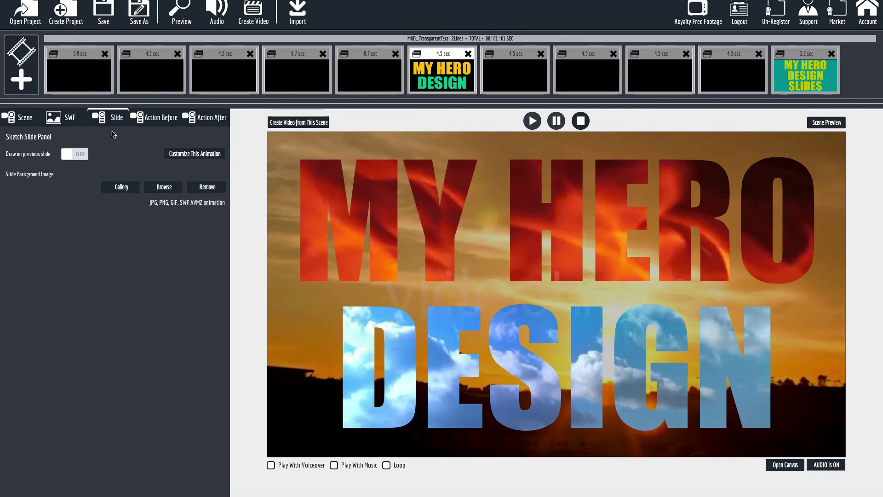
pyautogui.click(166, 122)
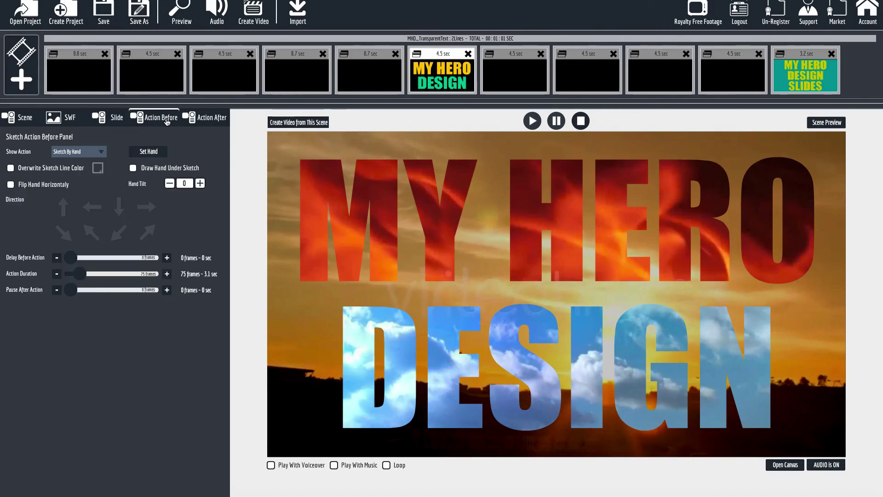
pyautogui.click(100, 152)
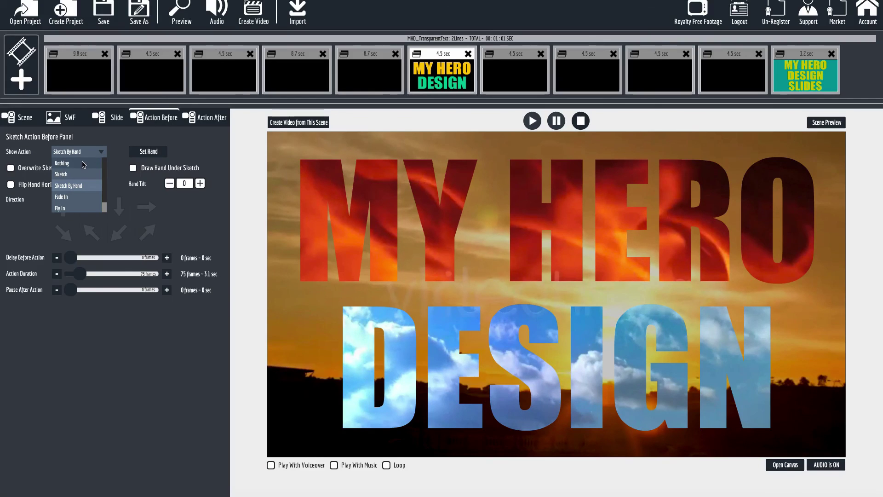
pyautogui.click(84, 164)
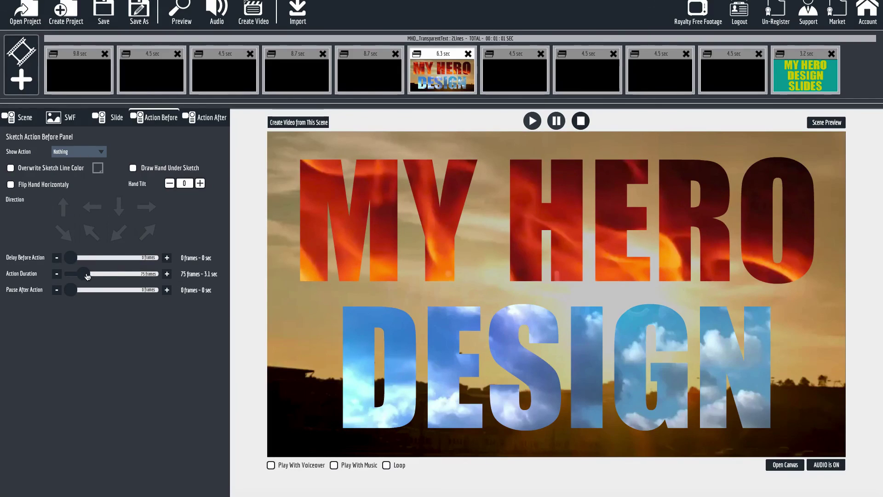
pyautogui.moveTo(87, 275); pyautogui.dragTo(61, 275)
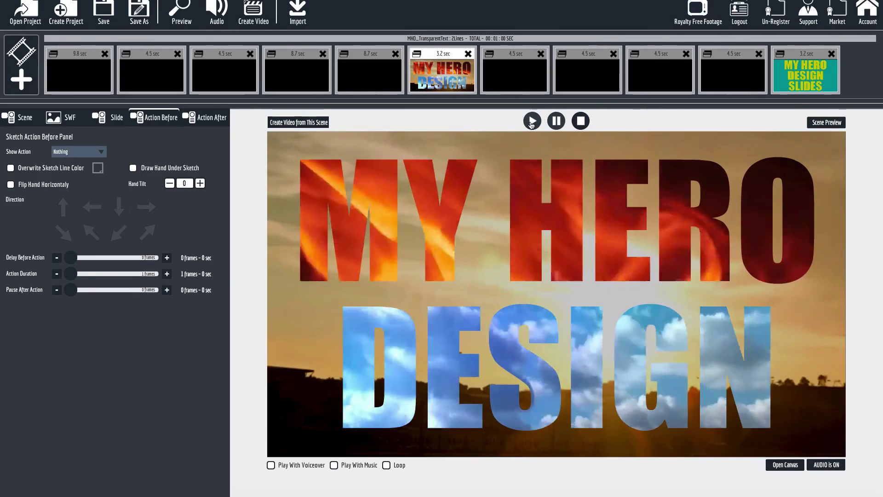
pyautogui.click(531, 122)
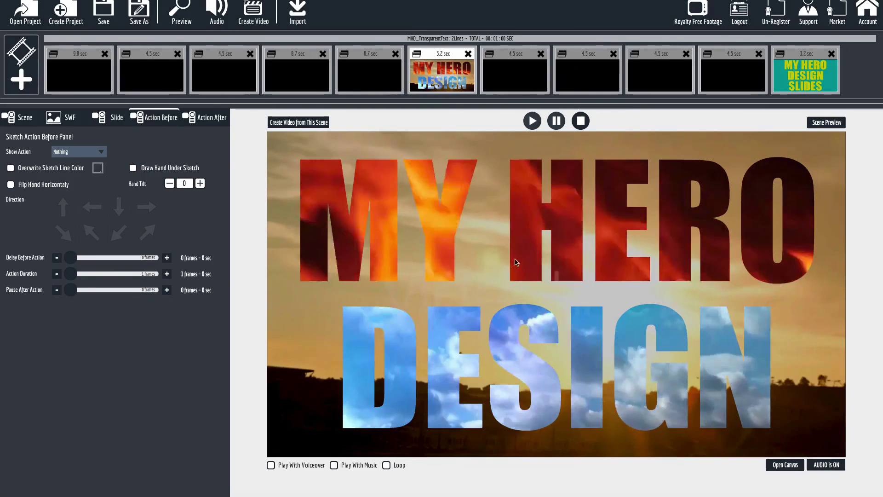